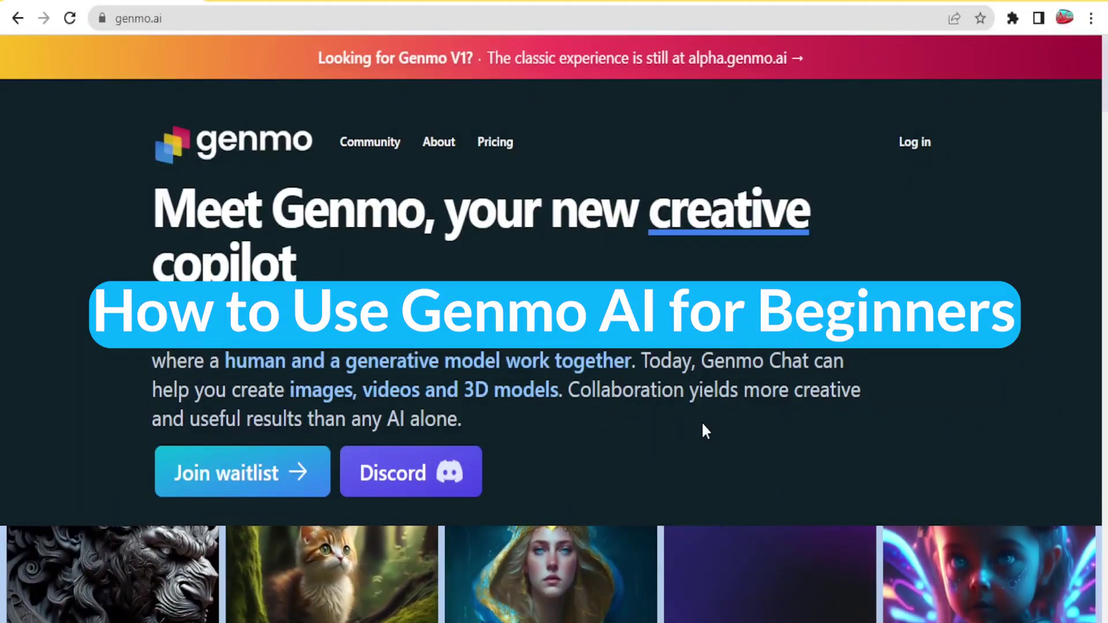
Scroll through the Genmo homepage to look over its features and examples
scroll(944, 242, down, 2)
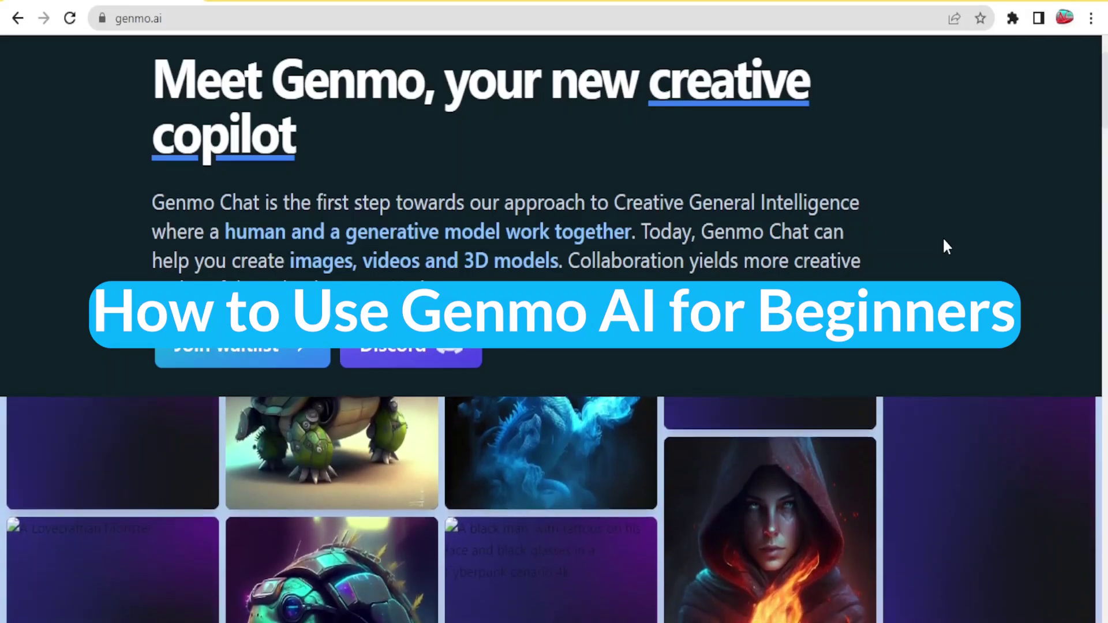
scroll(944, 244, down, 1)
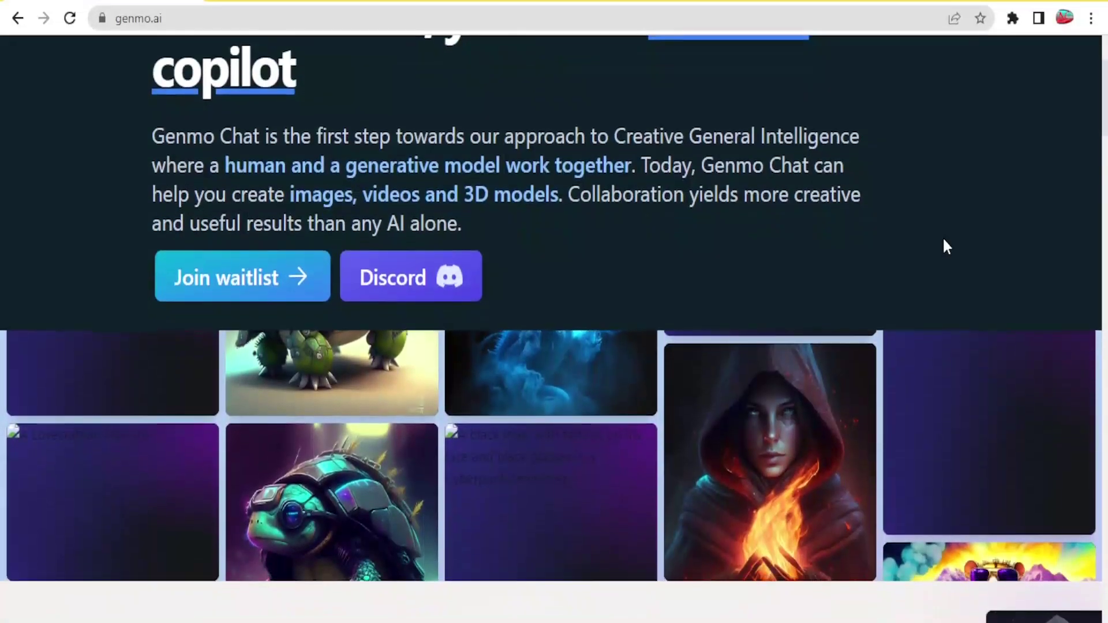
scroll(945, 241, down, 1)
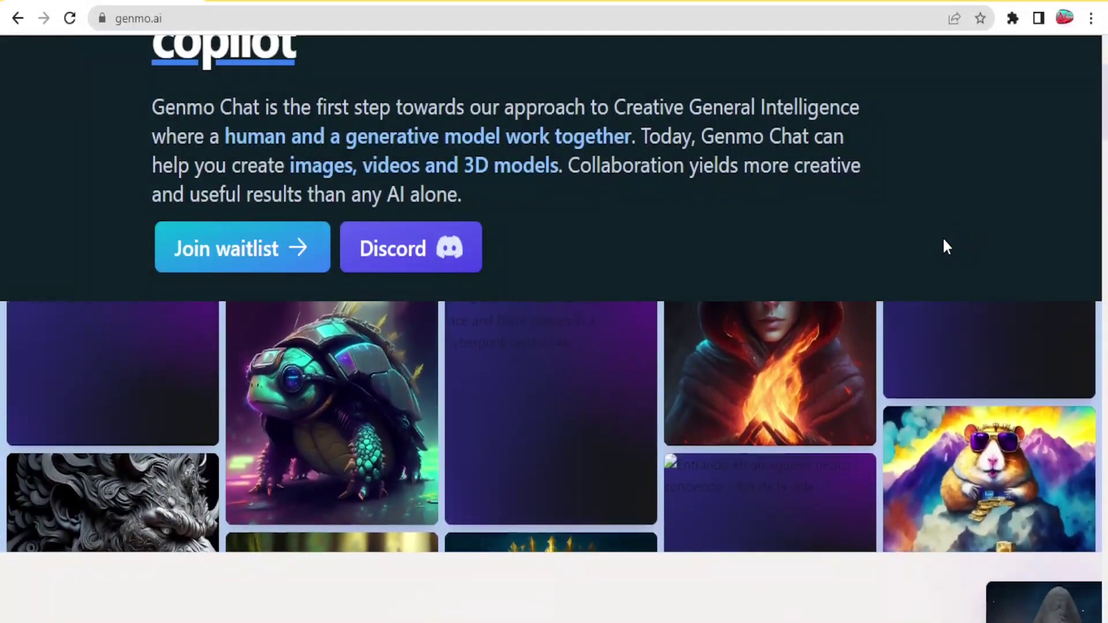
scroll(947, 247, up, 4)
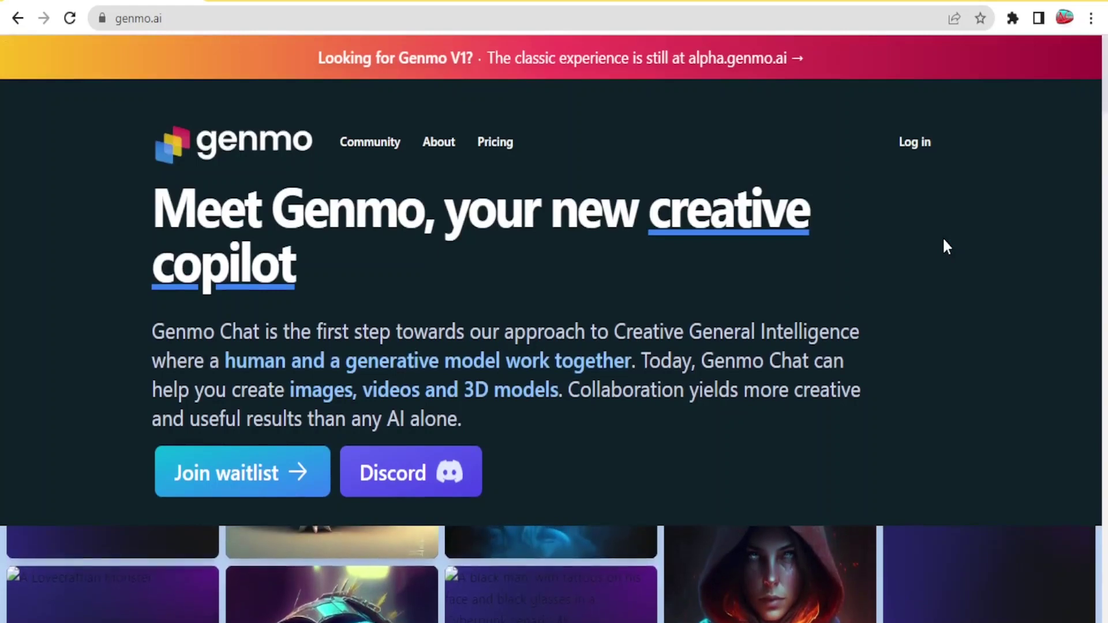
scroll(947, 247, down, 7)
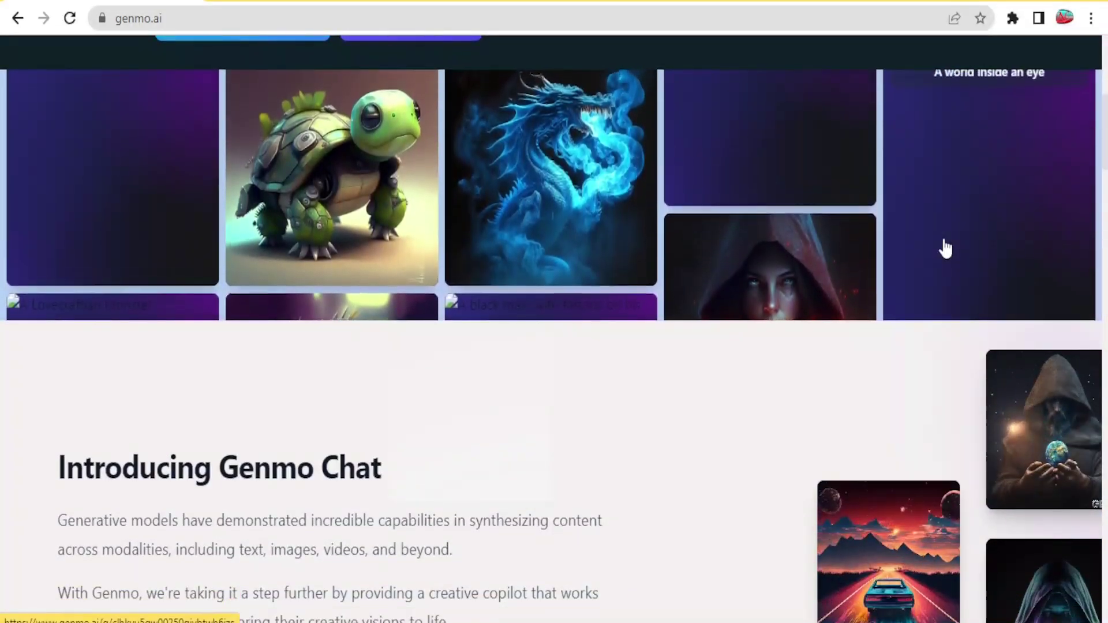
scroll(947, 249, up, 1)
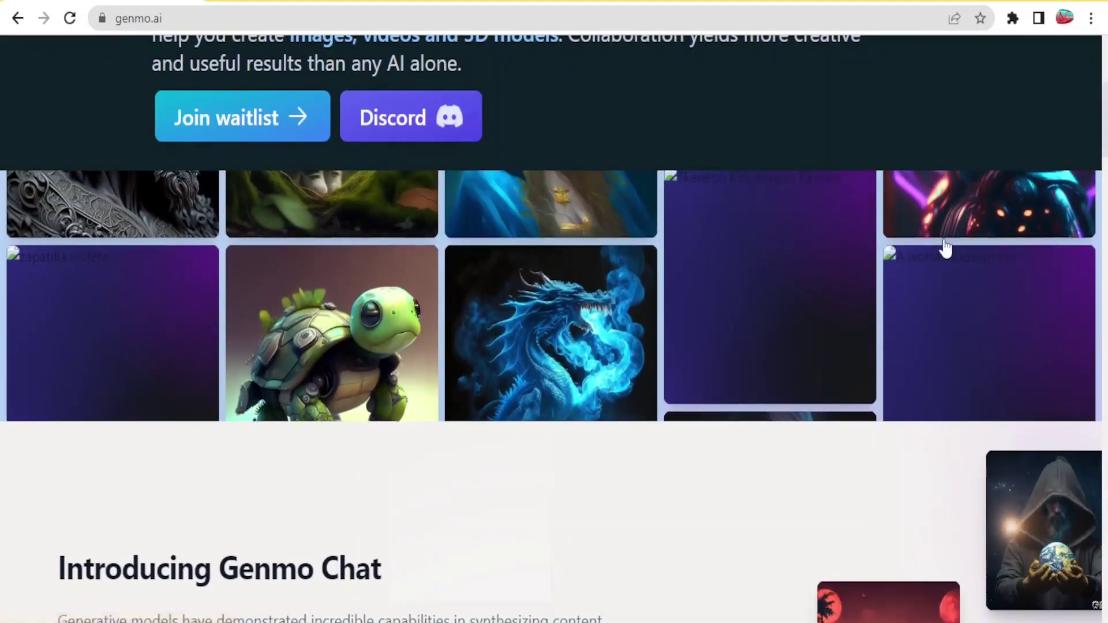
scroll(943, 238, up, 1)
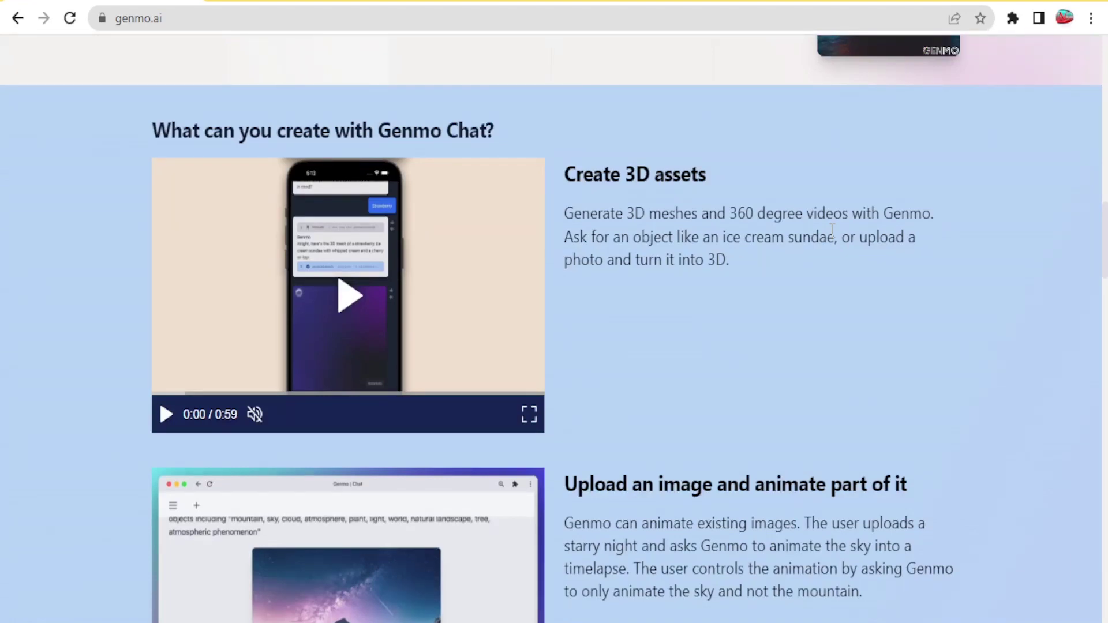
scroll(832, 230, down, 1)
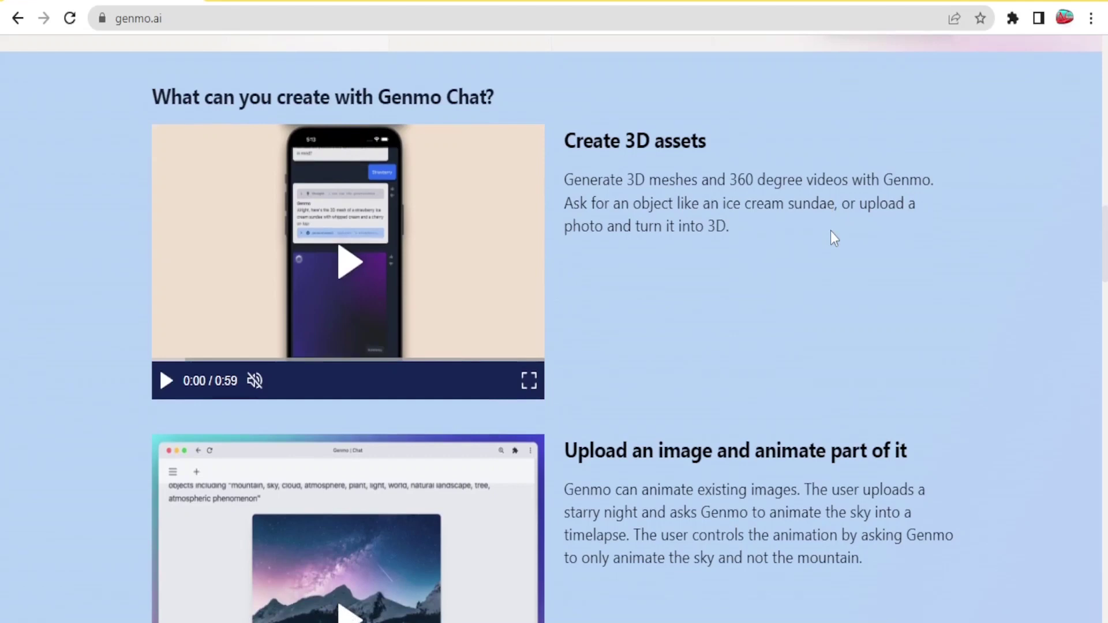
scroll(831, 231, down, 1)
scroll(831, 231, down, 2)
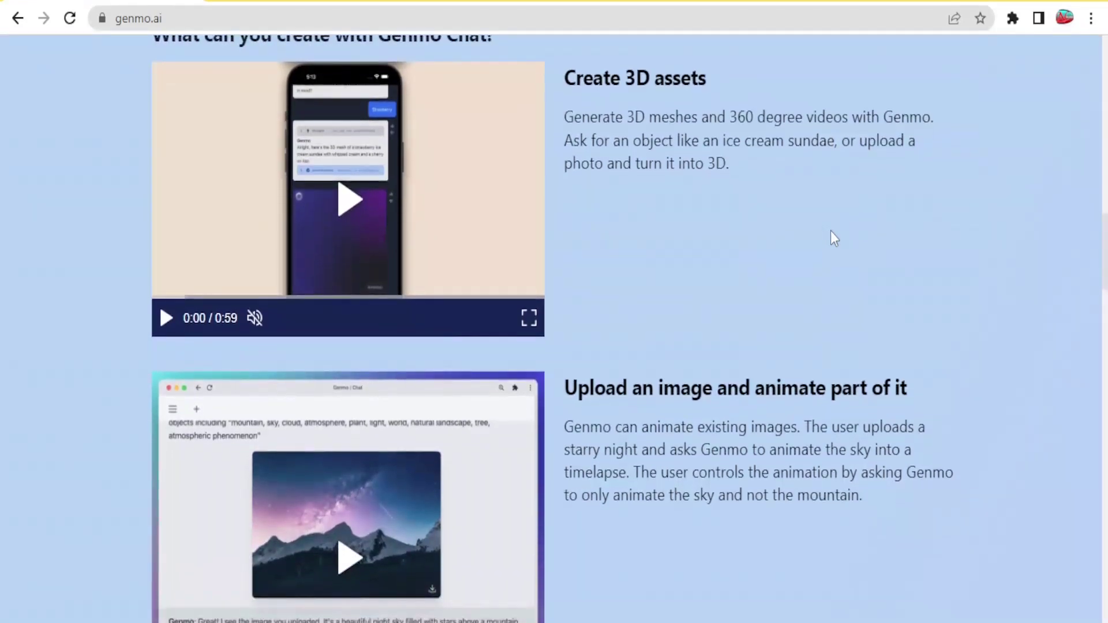
scroll(831, 231, down, 4)
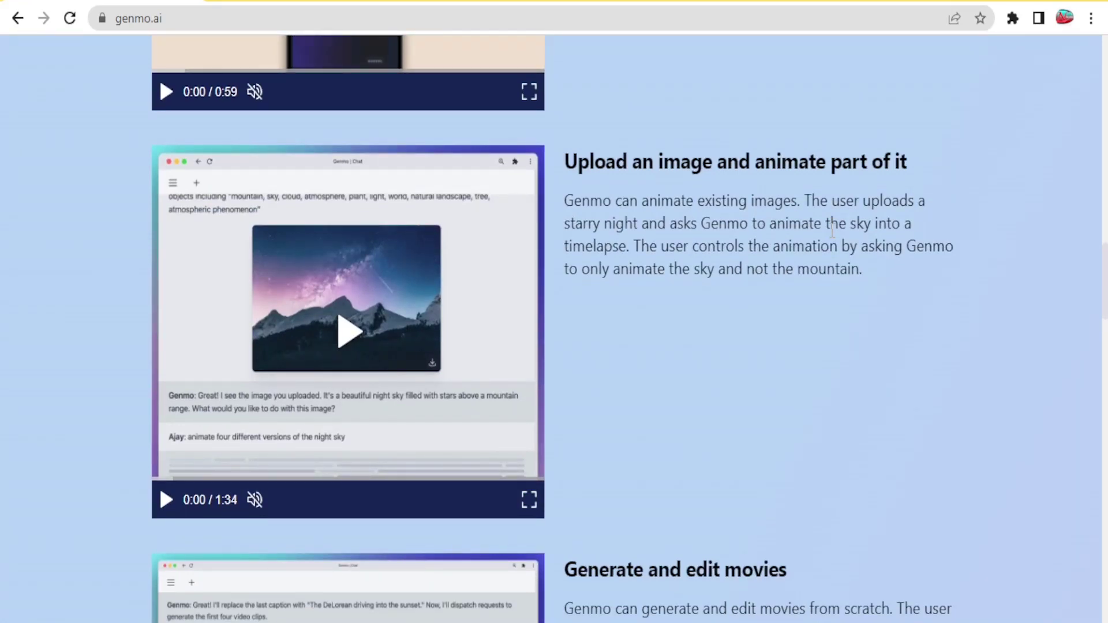
scroll(832, 230, down, 3)
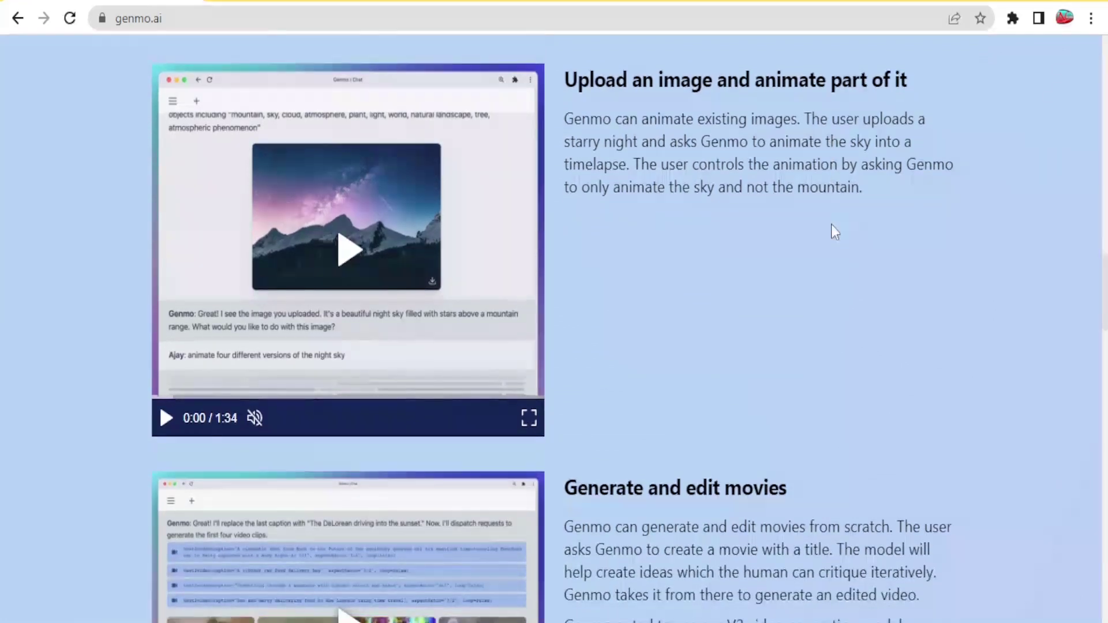
scroll(834, 231, up, 1)
scroll(833, 231, down, 1)
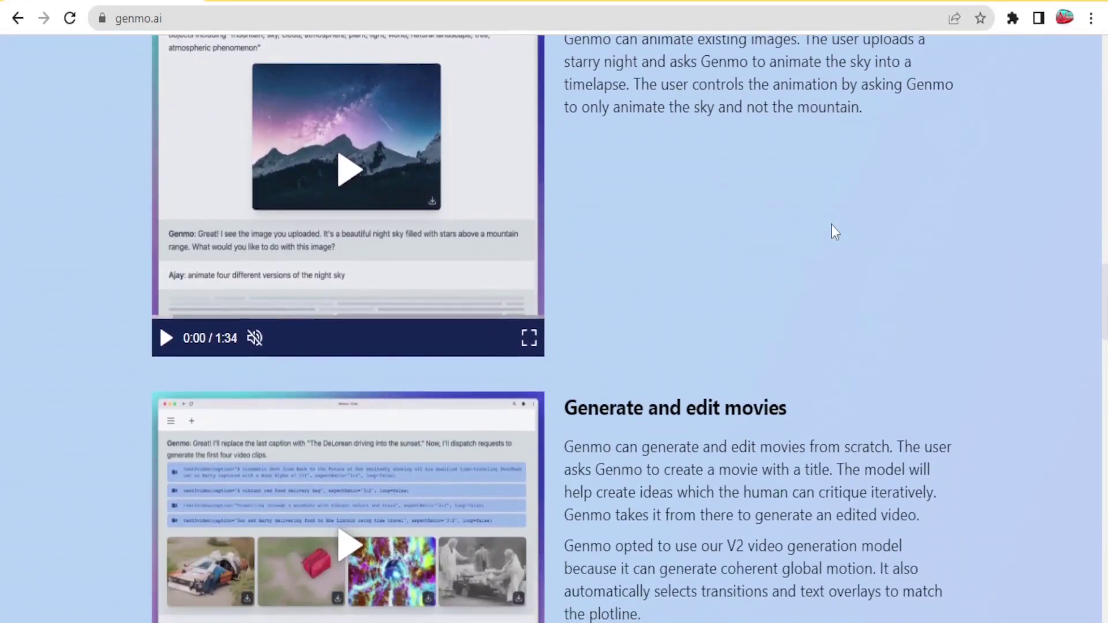
scroll(834, 231, down, 3)
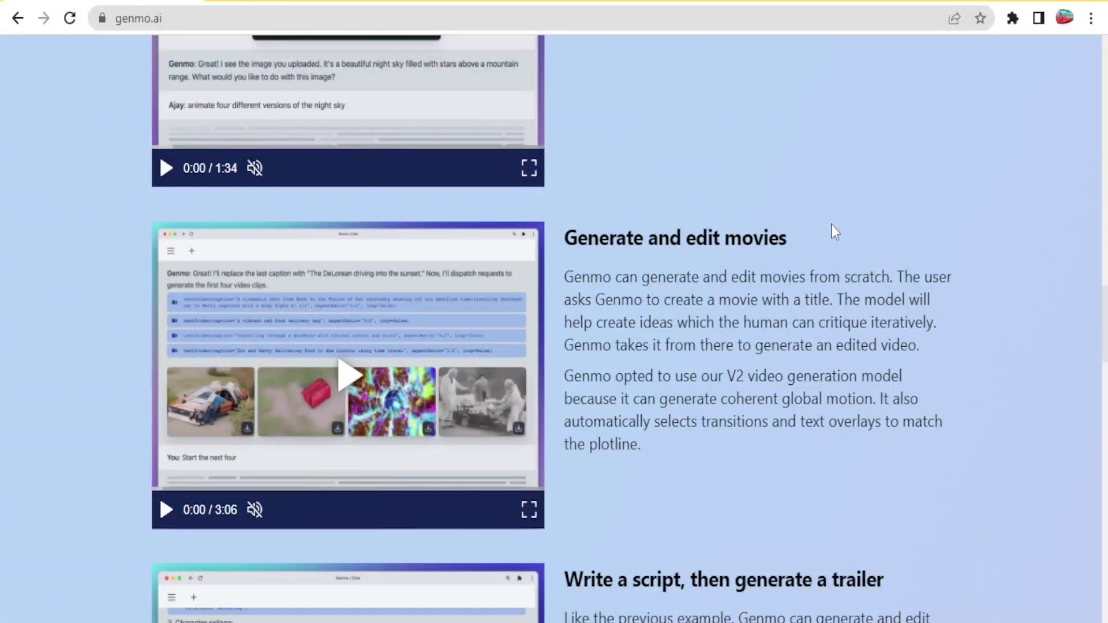
scroll(832, 224, down, 1)
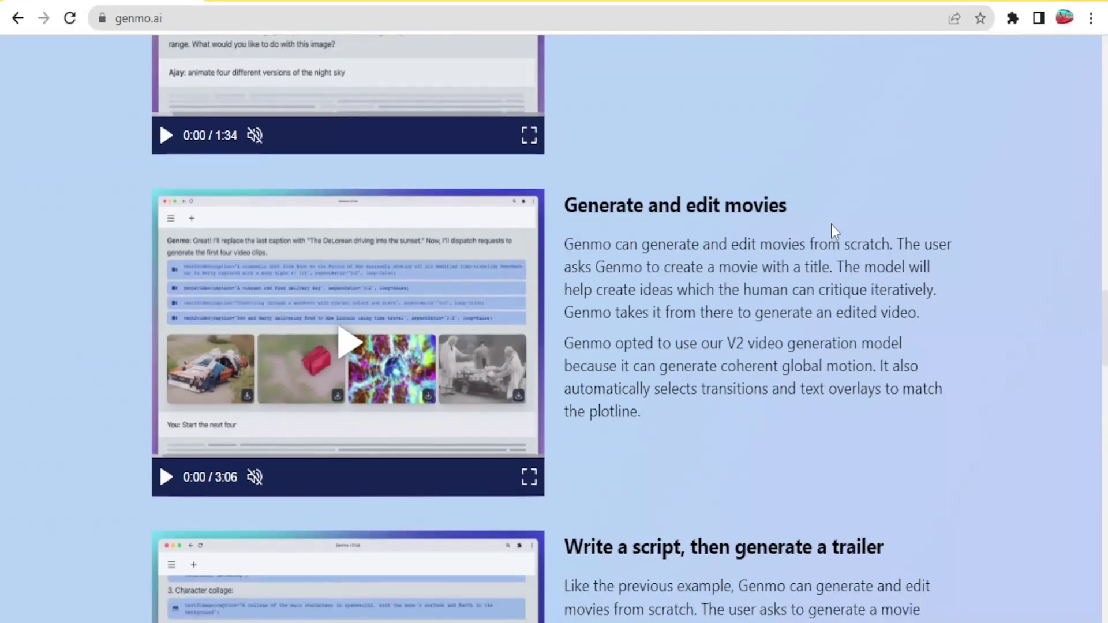
scroll(832, 224, down, 1)
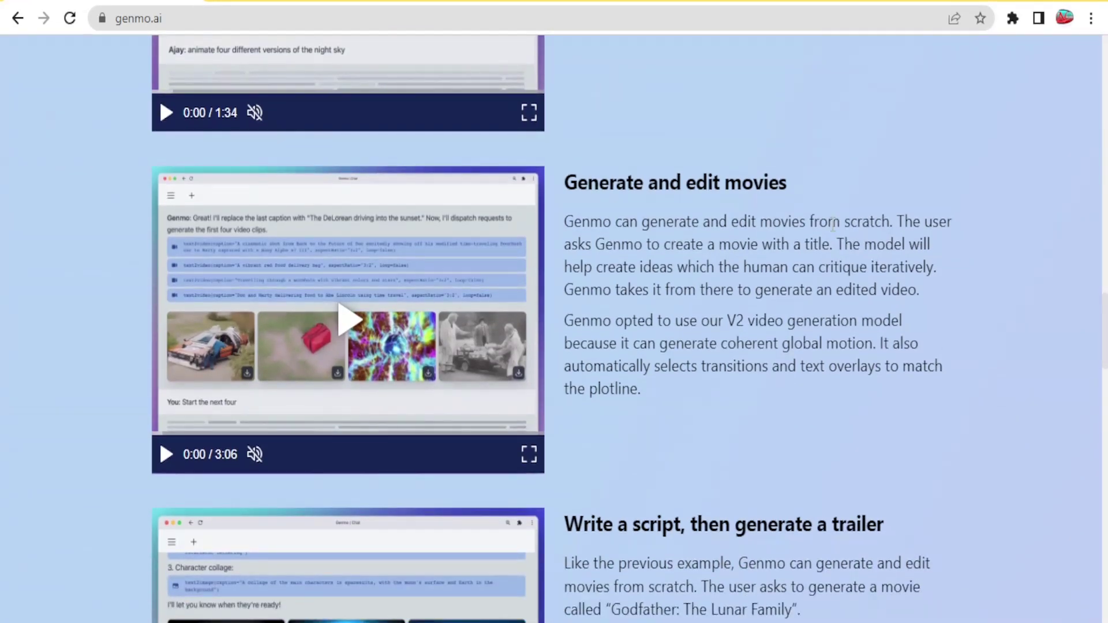
scroll(833, 224, down, 3)
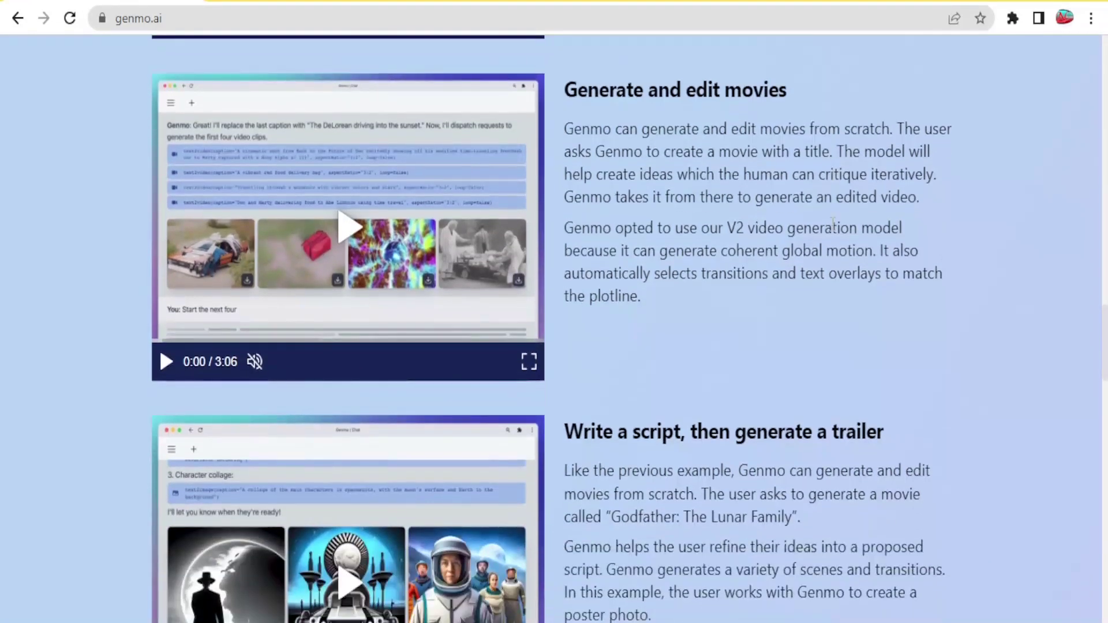
scroll(832, 224, down, 2)
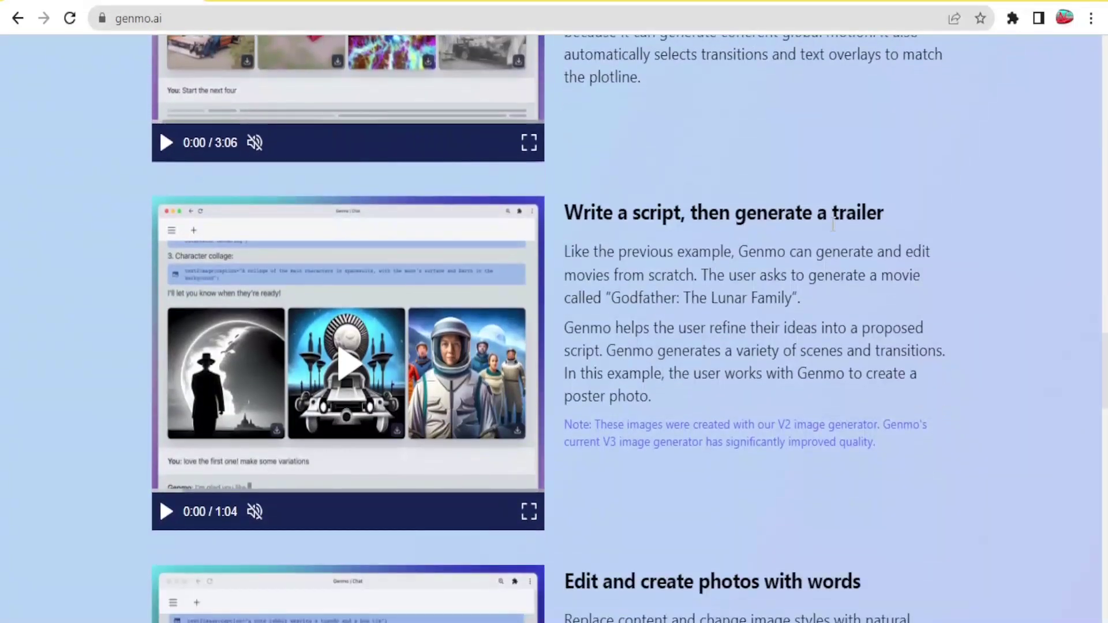
scroll(833, 226, down, 5)
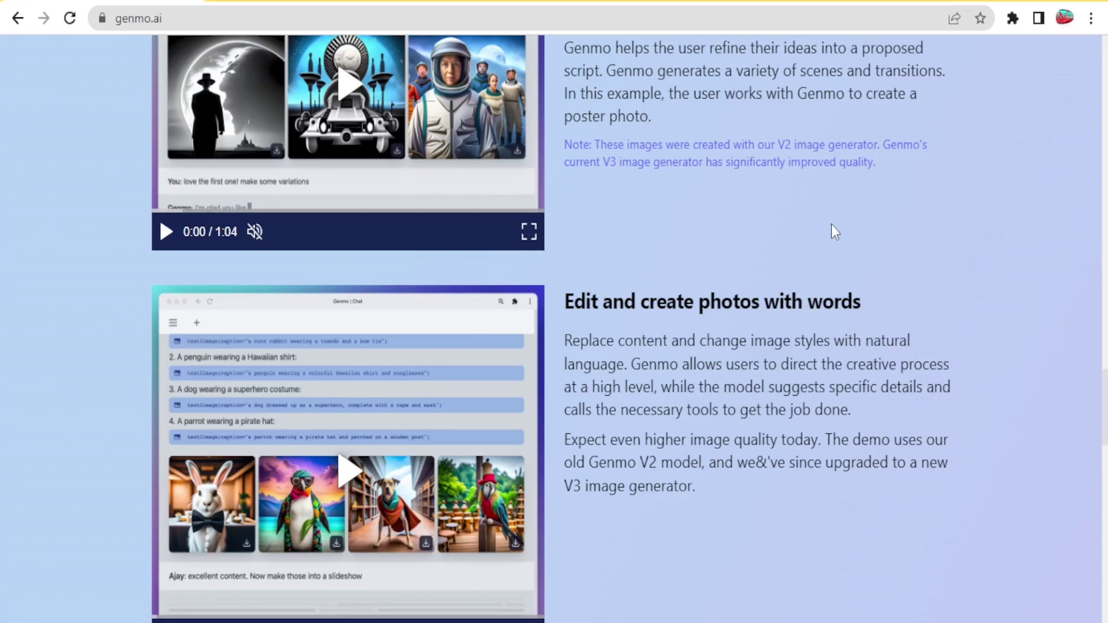
scroll(831, 225, down, 7)
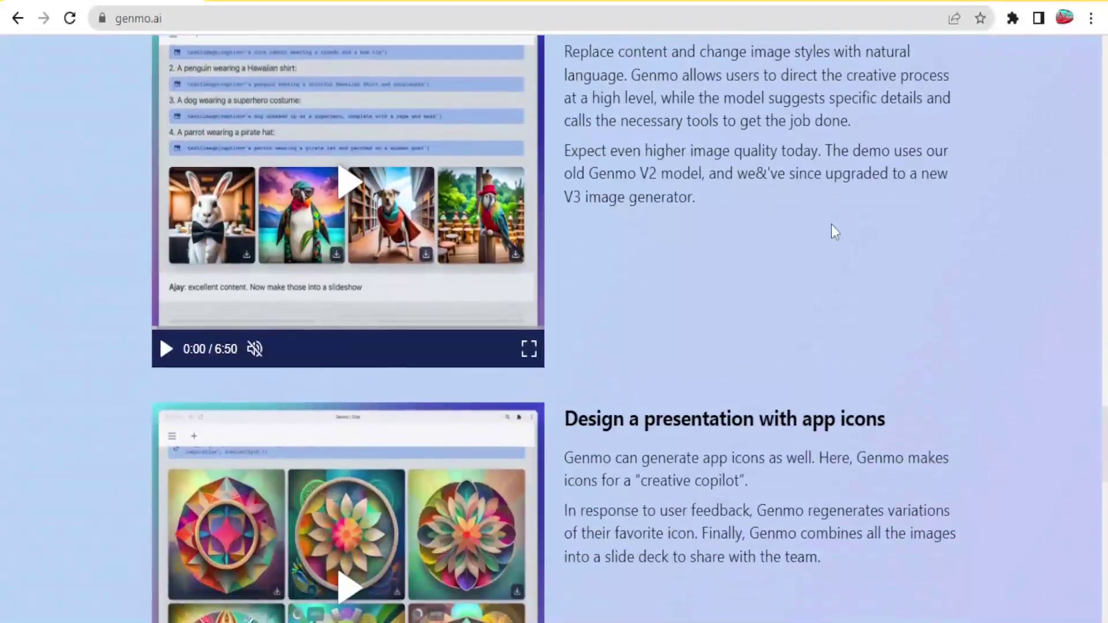
scroll(832, 225, down, 4)
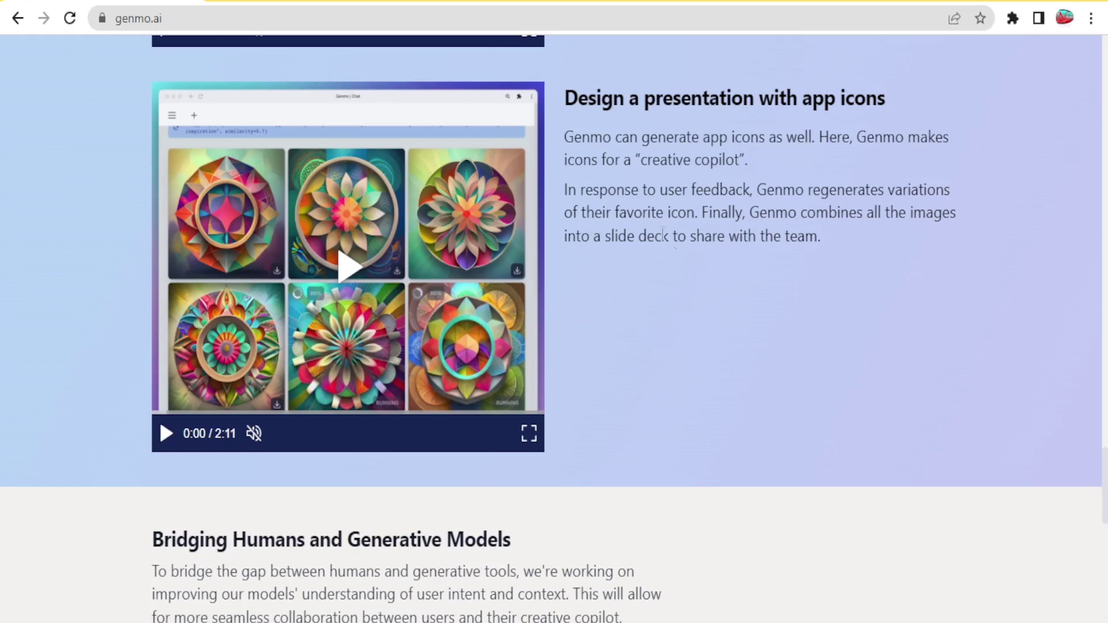
scroll(683, 257, down, 10)
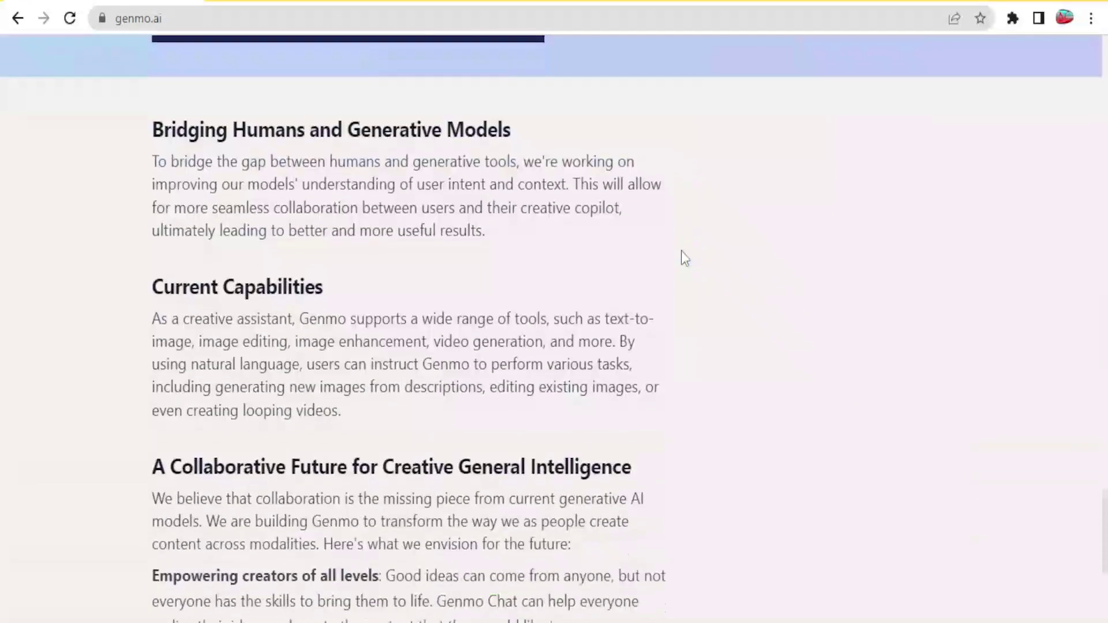
scroll(683, 257, down, 15)
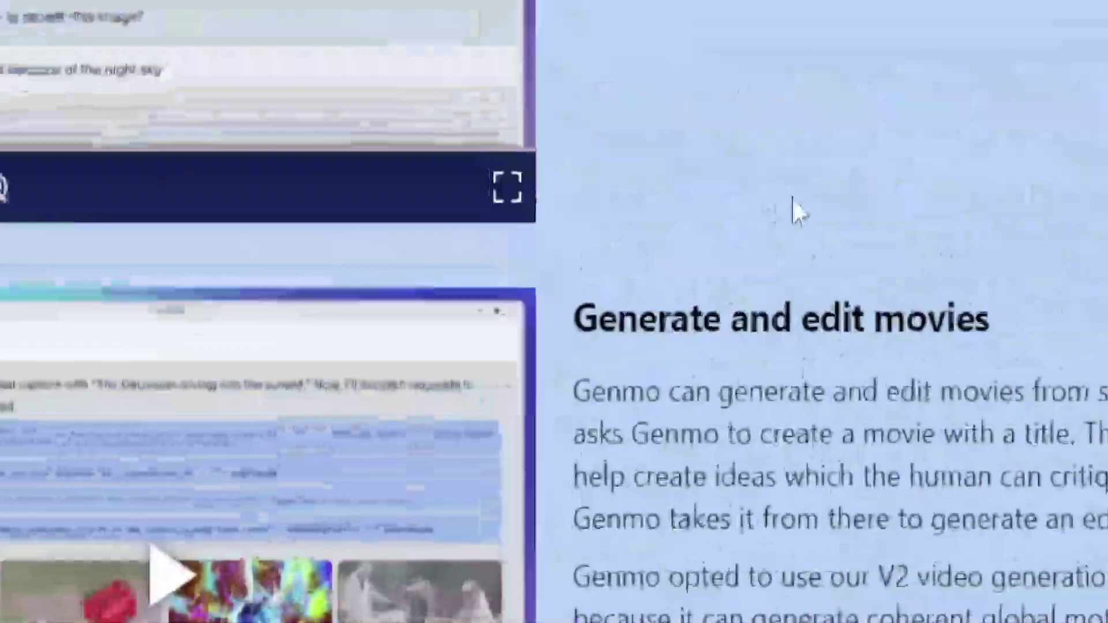
scroll(681, 251, up, 14)
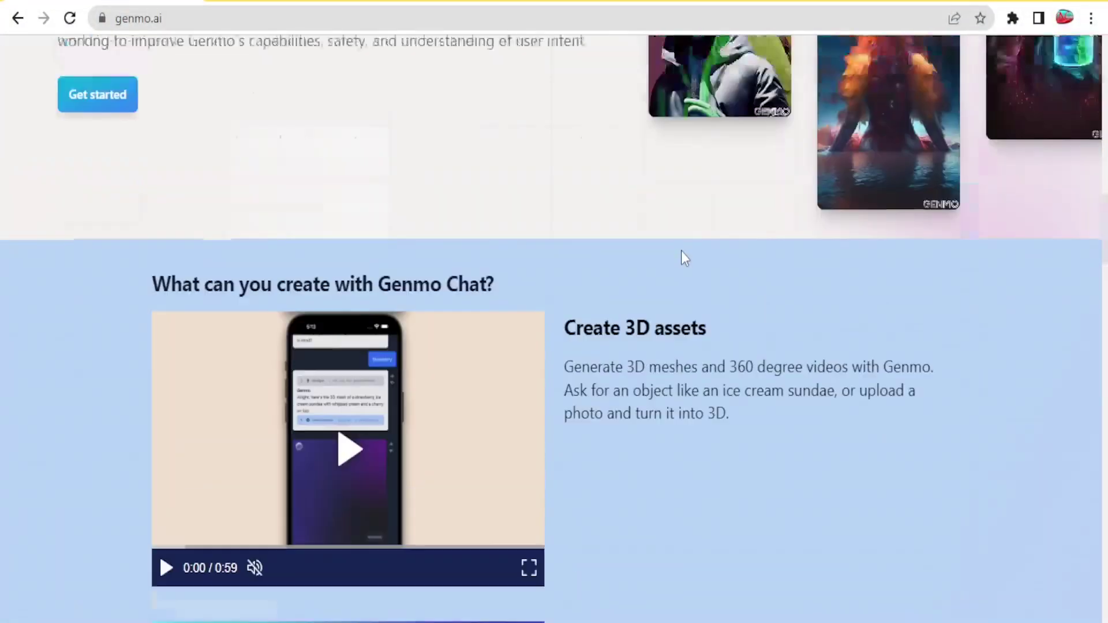
scroll(683, 258, up, 9)
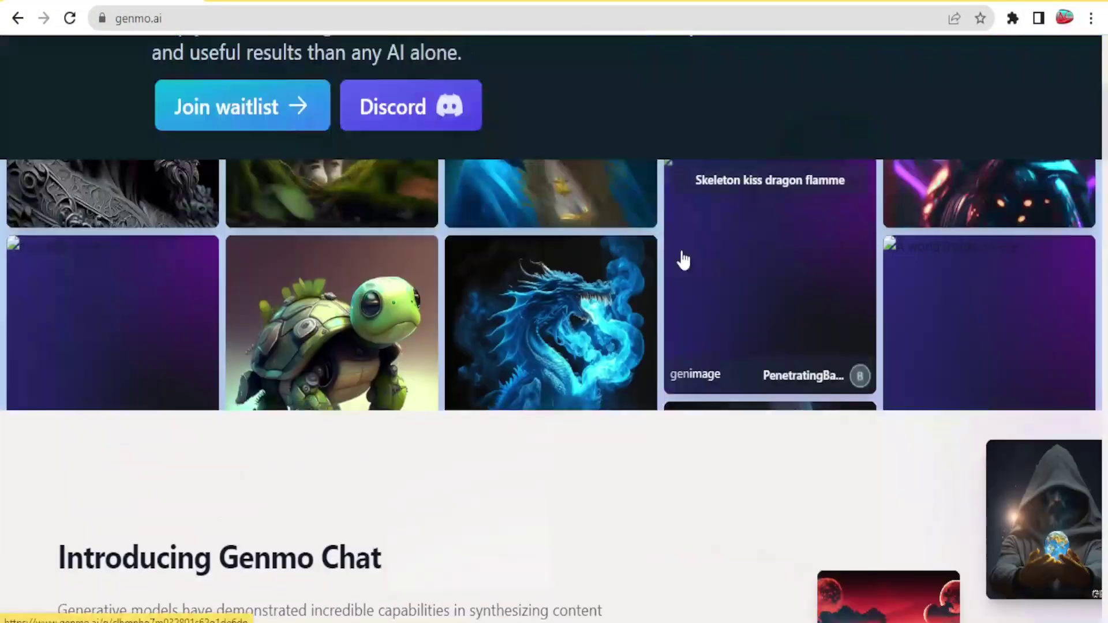
Log in with a Google account to reach the Text-to-video create page
scroll(683, 260, up, 5)
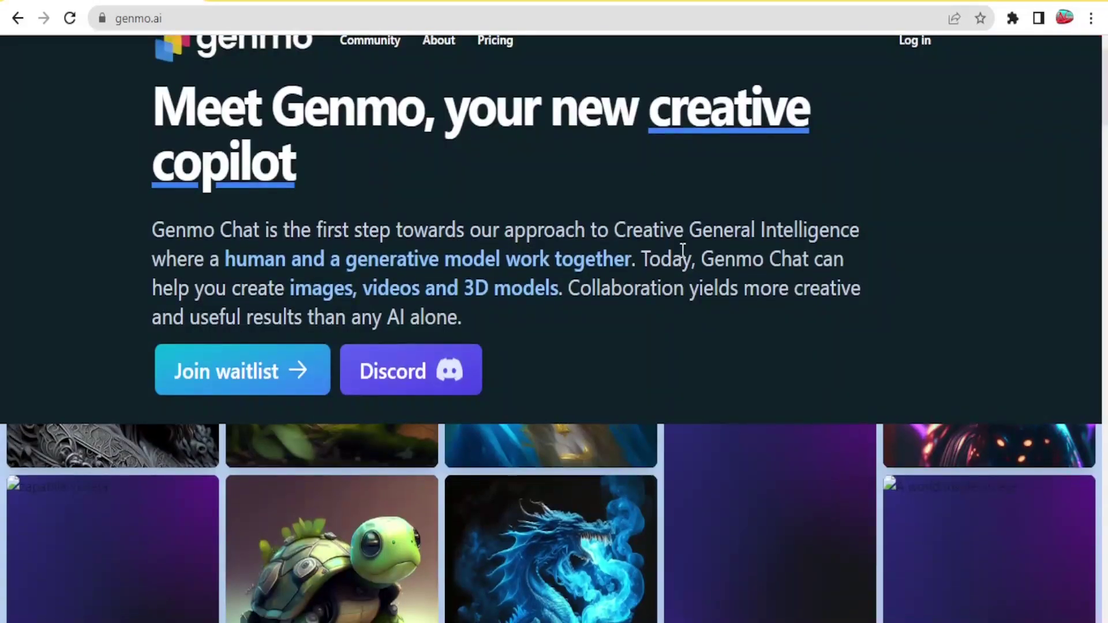
scroll(684, 259, up, 2)
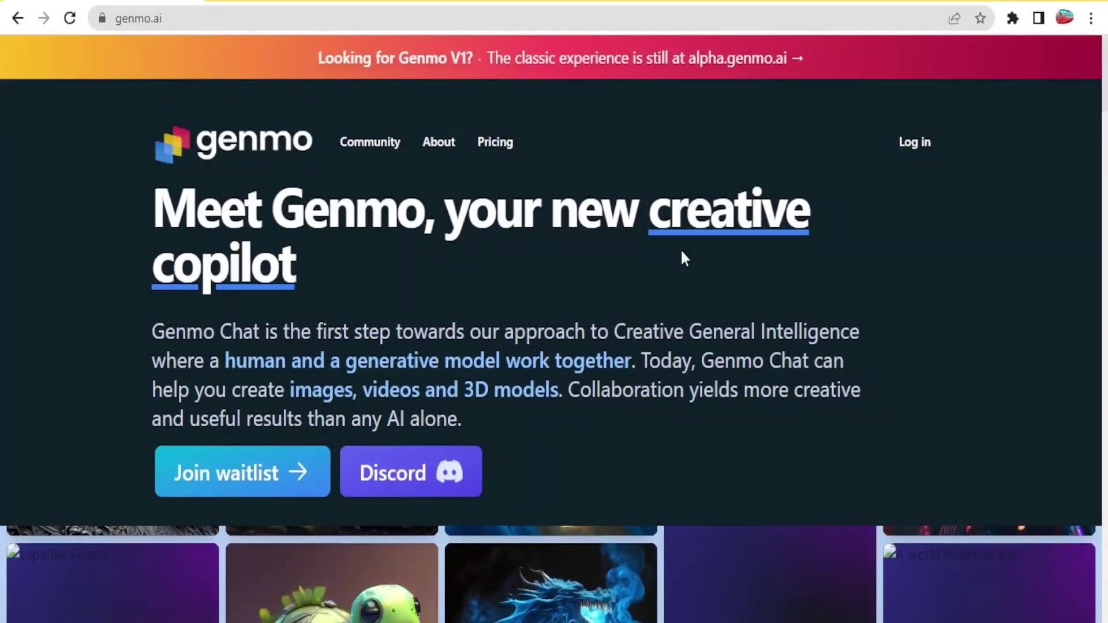
click(905, 151)
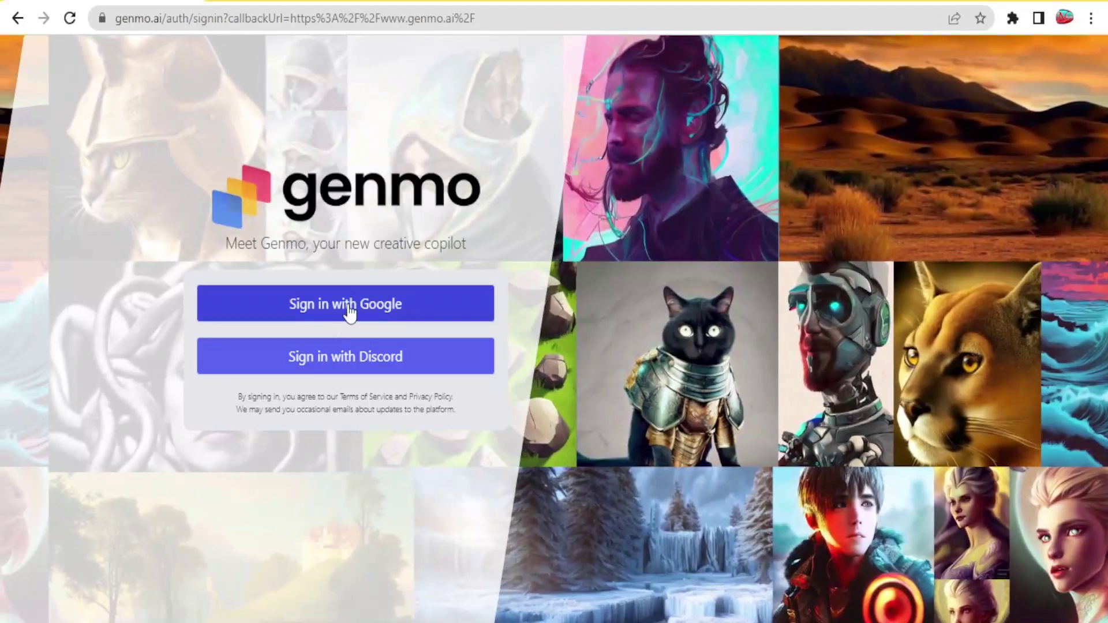
click(354, 311)
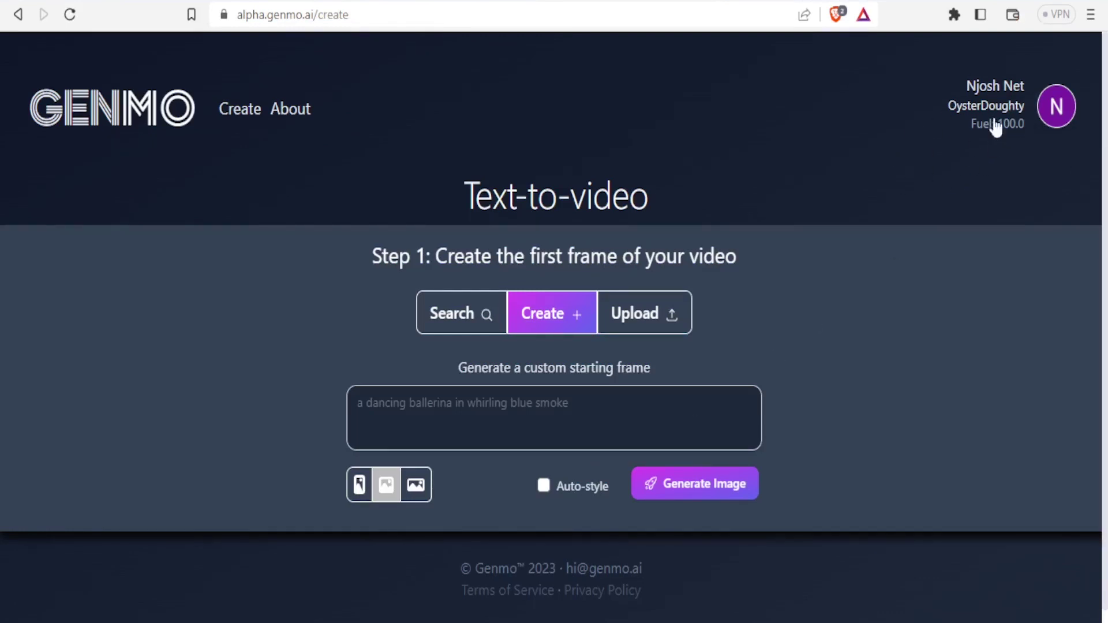
Return to the genmo.ai homepage with the 'Meet Genmo, your new creative copilot' headline
mouse_move(968, 131)
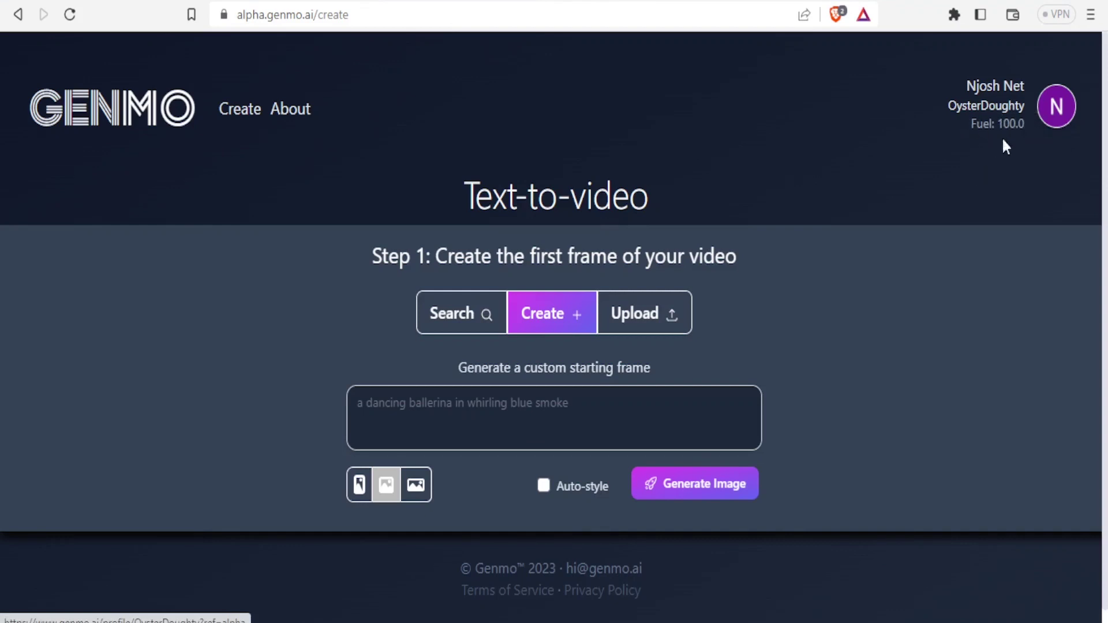
mouse_move(1007, 124)
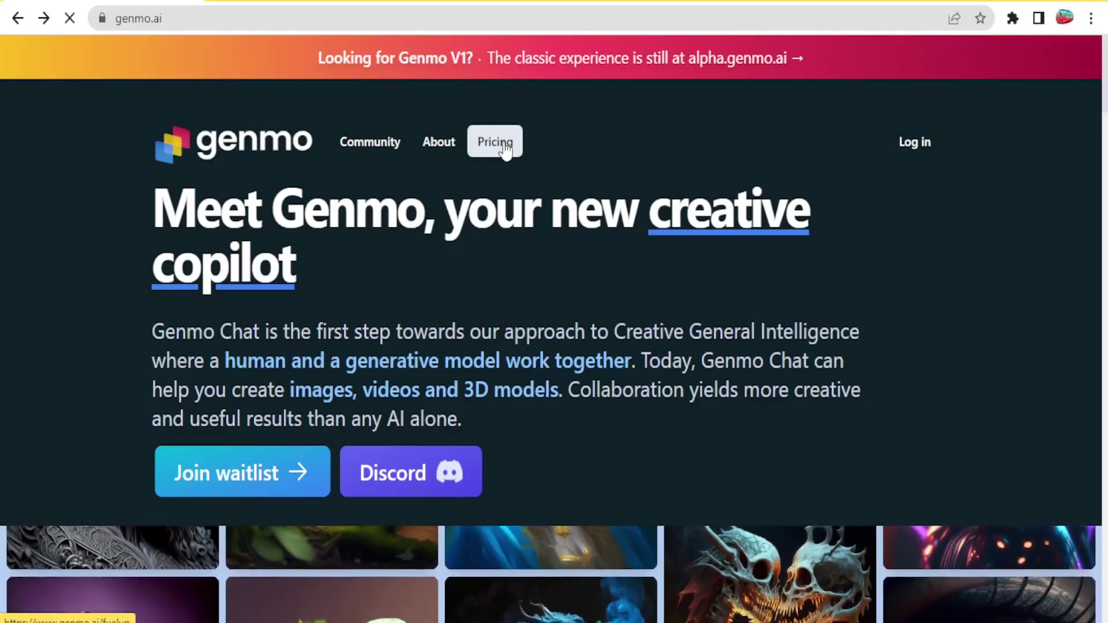
View the fuel pricing plans, then return to the empty Step 1 create page
click(505, 149)
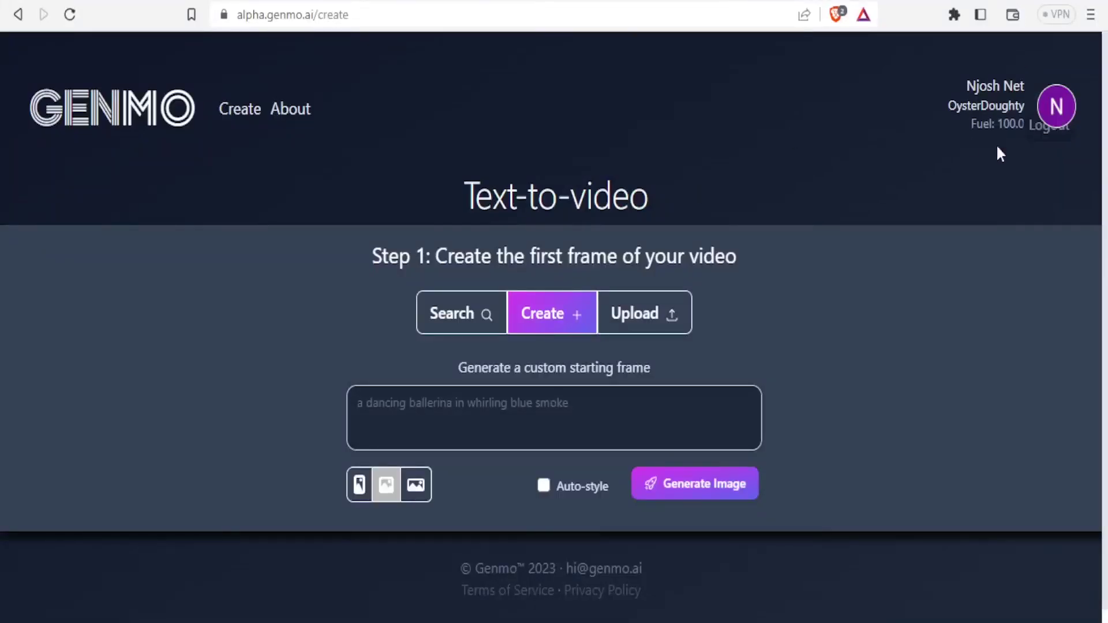
mouse_move(1009, 124)
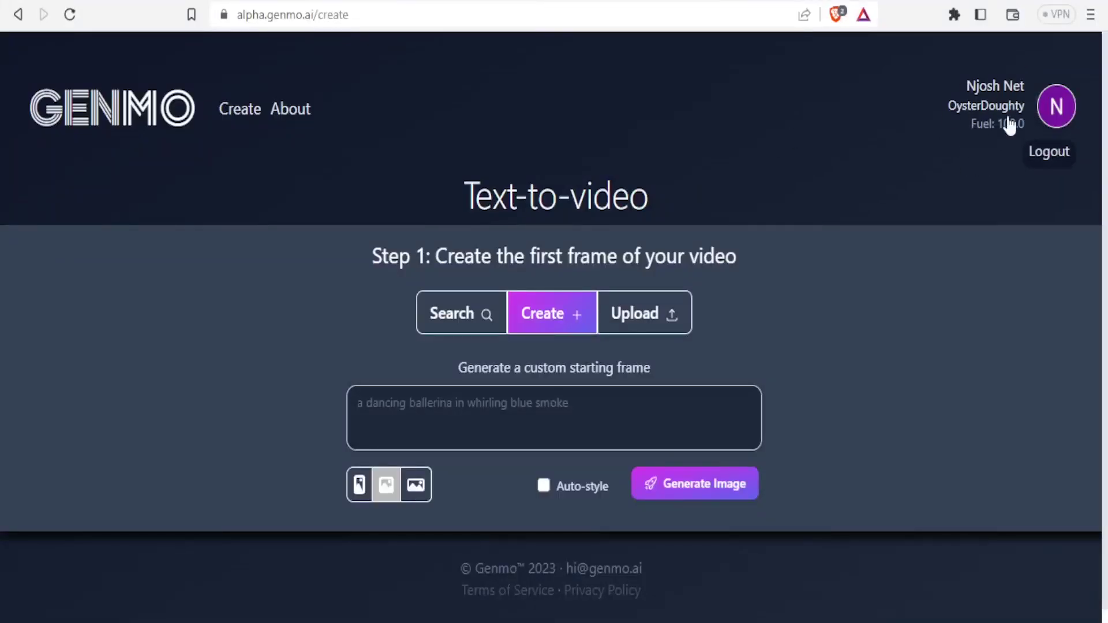
Prompt 'a fluffy kitten playing with a ball' in a square frame and generate the image
click(364, 408)
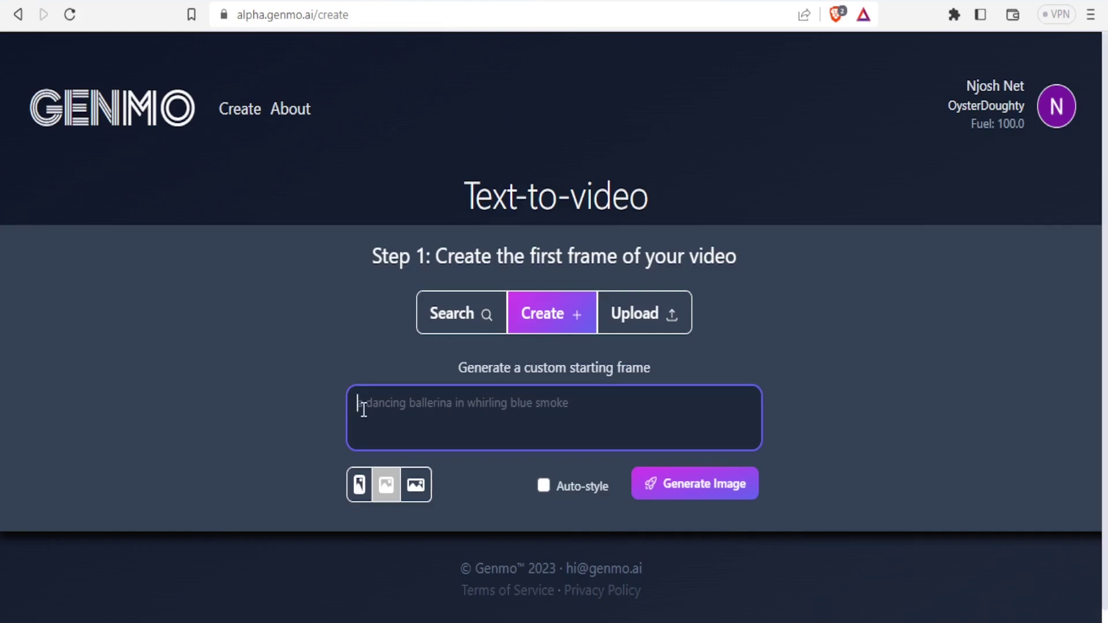
text(a fluffy kitten playing with a ball)
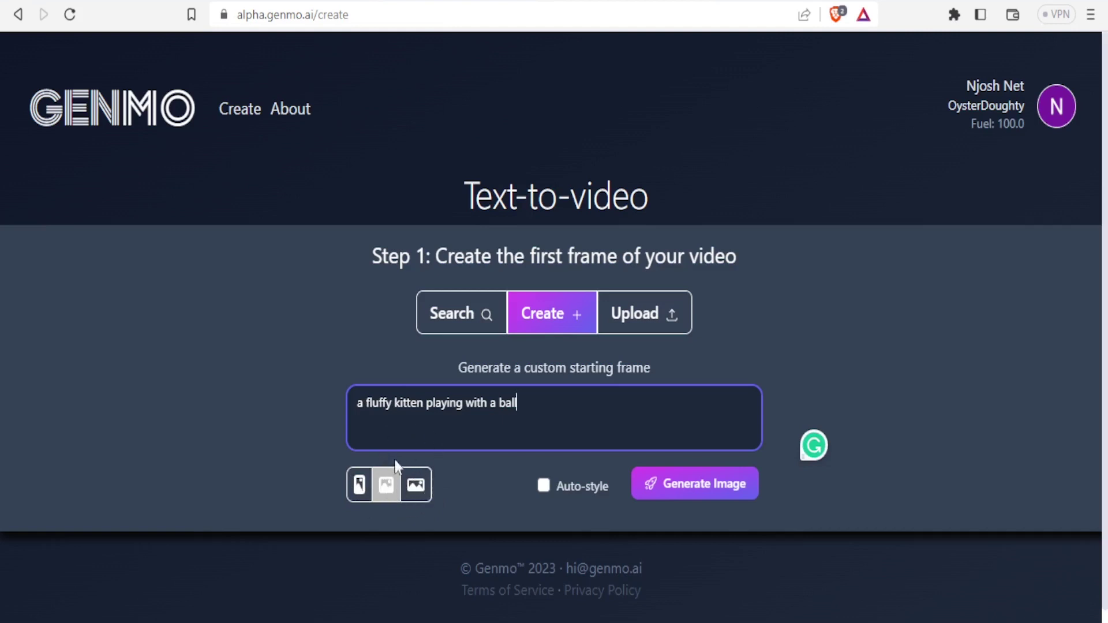
click(359, 492)
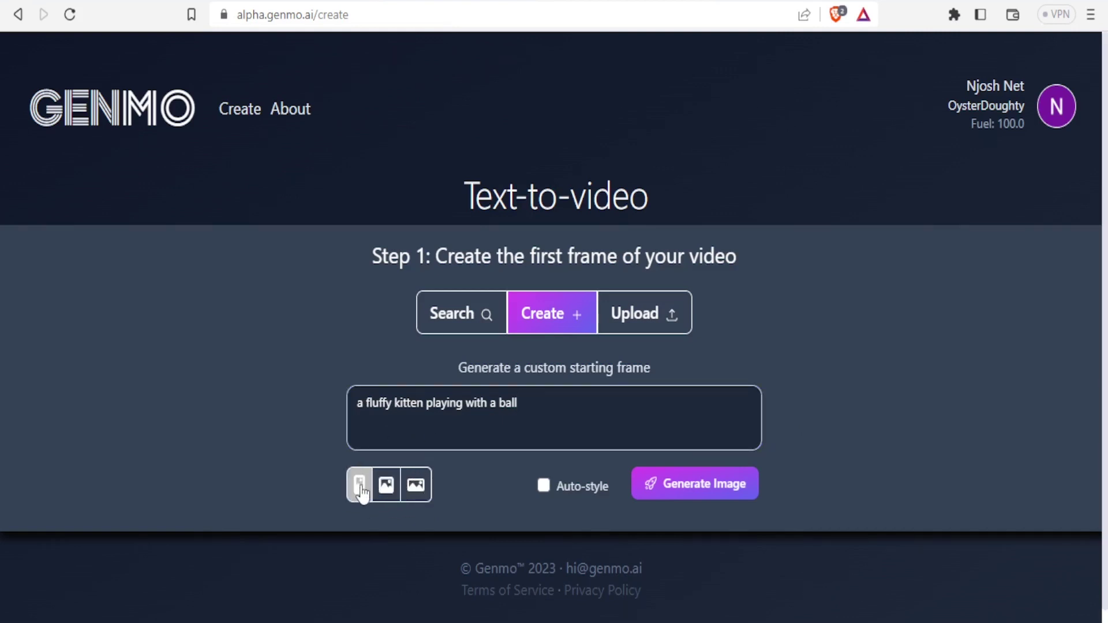
click(388, 493)
click(423, 487)
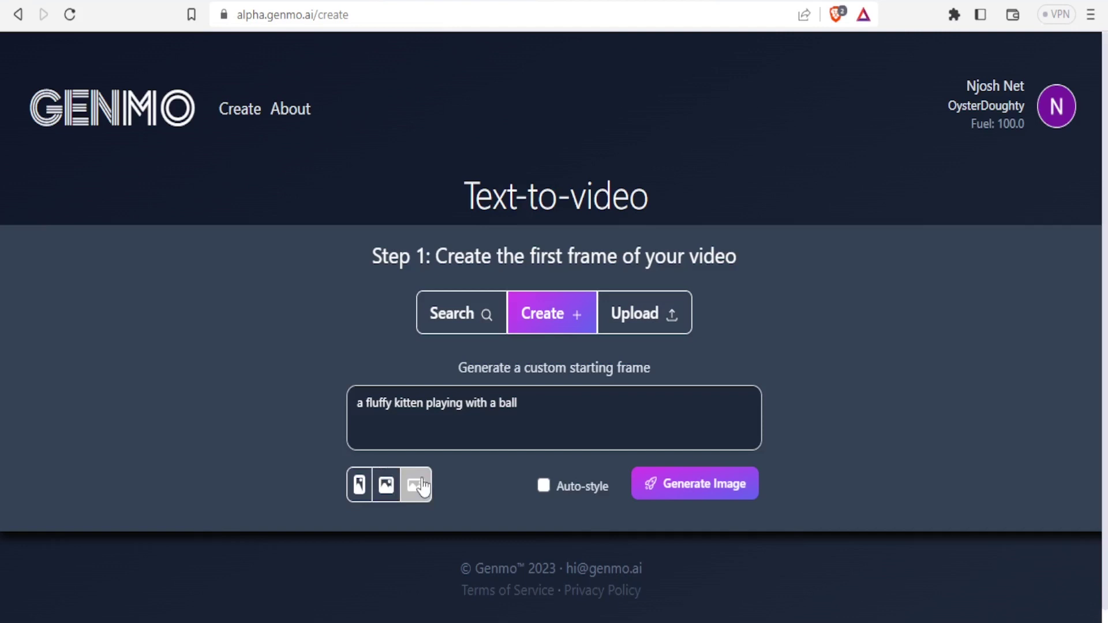
click(388, 490)
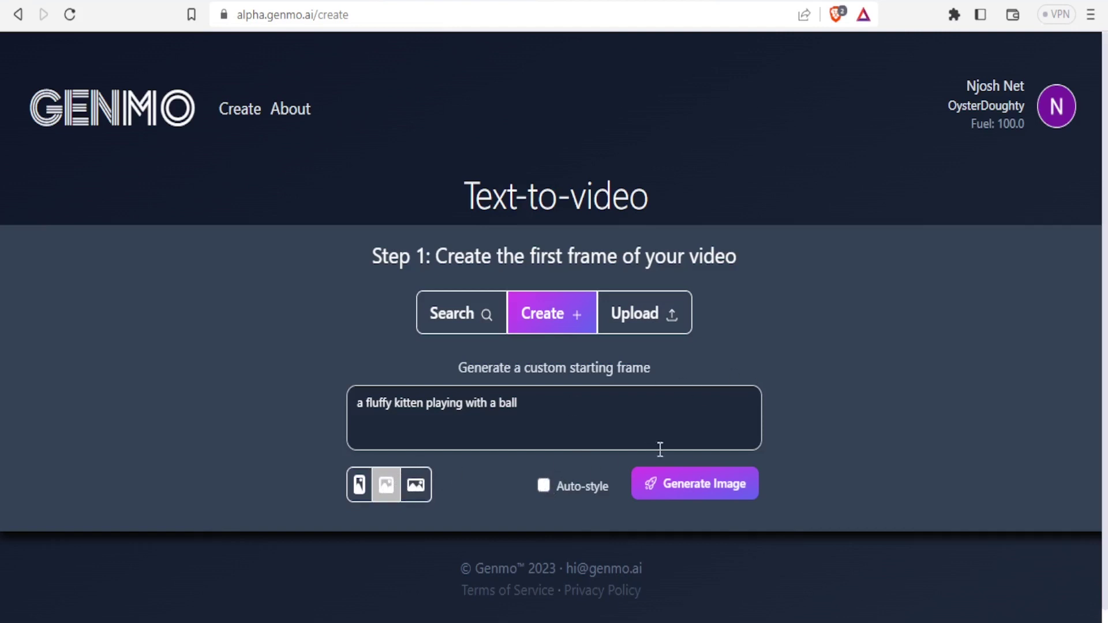
click(712, 485)
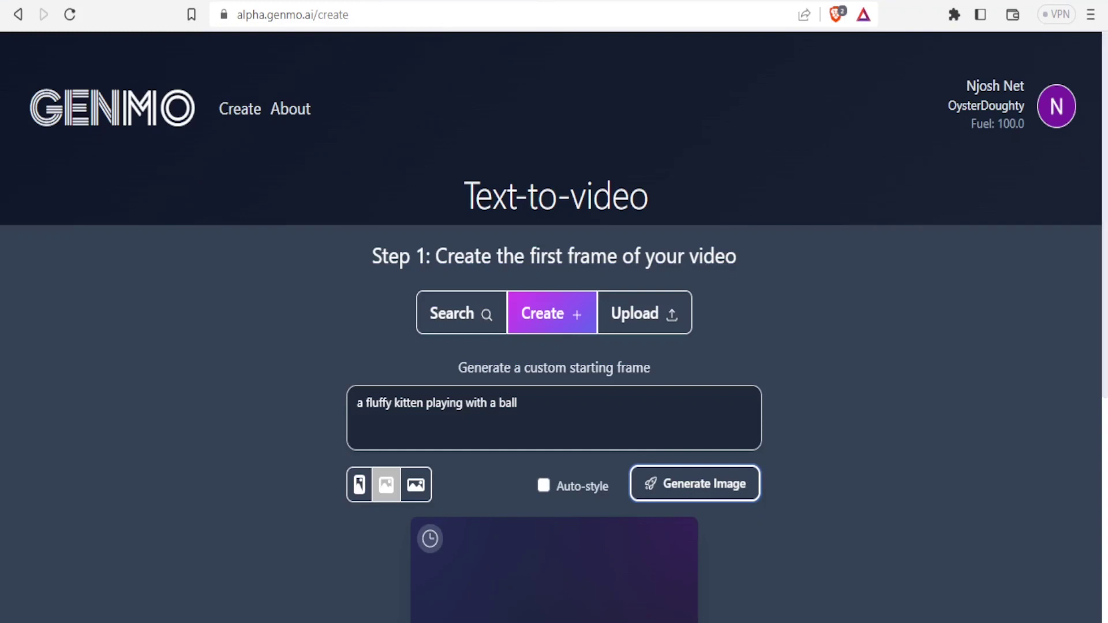
Wait for the square kitten-with-felt-ball image to finish and scroll to view it
scroll(1088, 265, down, 4)
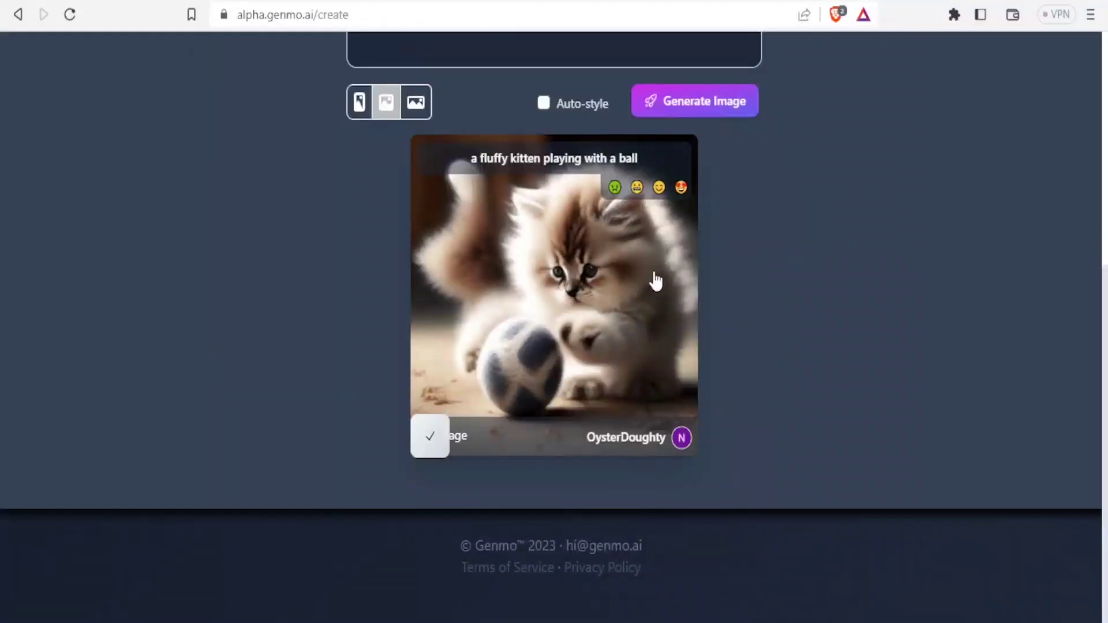
scroll(655, 279, up, 6)
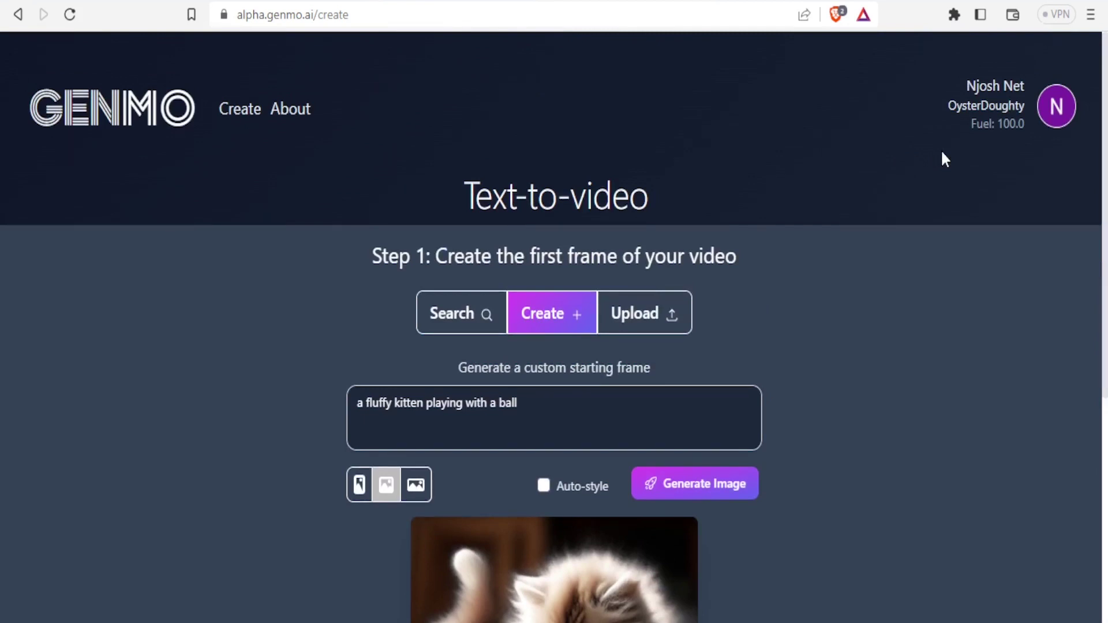
Accept the kitten image as first frame, opening Step 2 with Caption 1 'a fluffy kitten playing with a ball'
scroll(881, 391, down, 6)
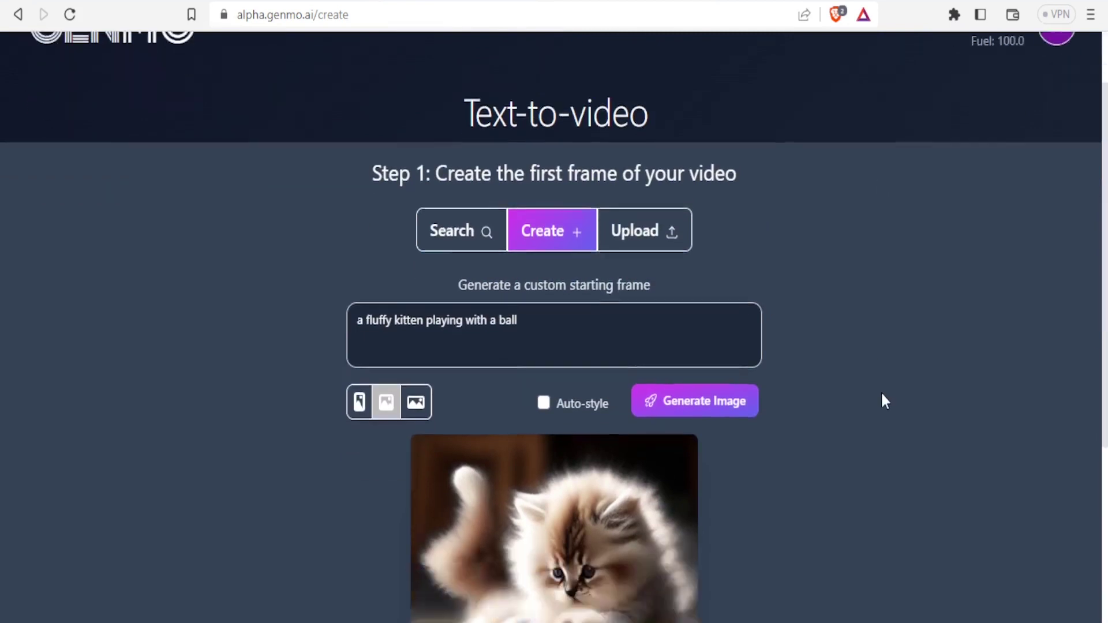
mouse_move(681, 371)
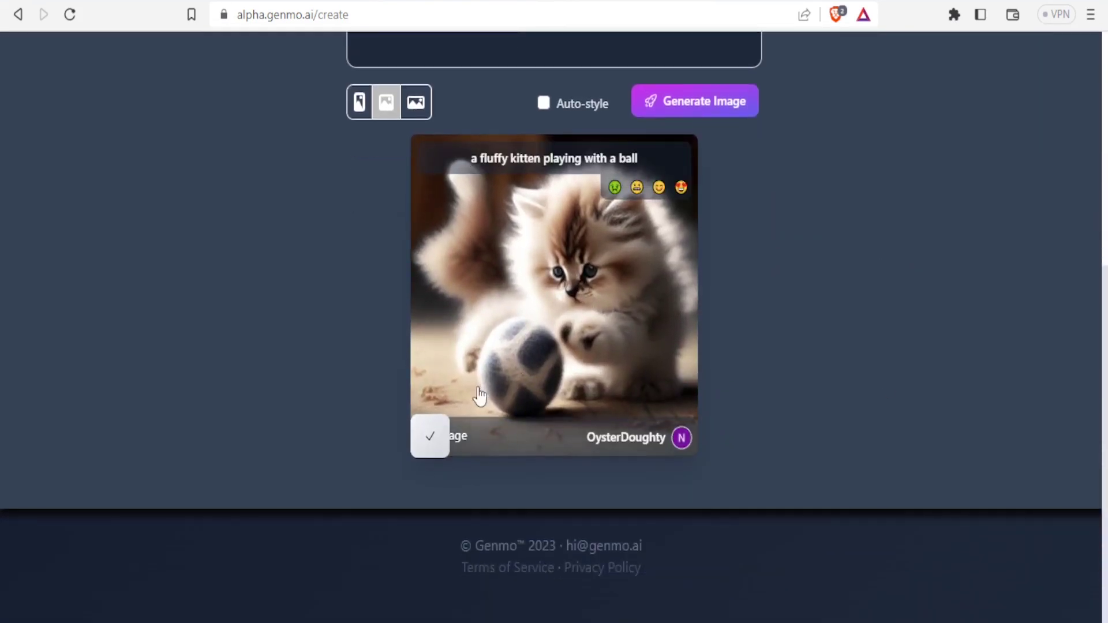
click(434, 449)
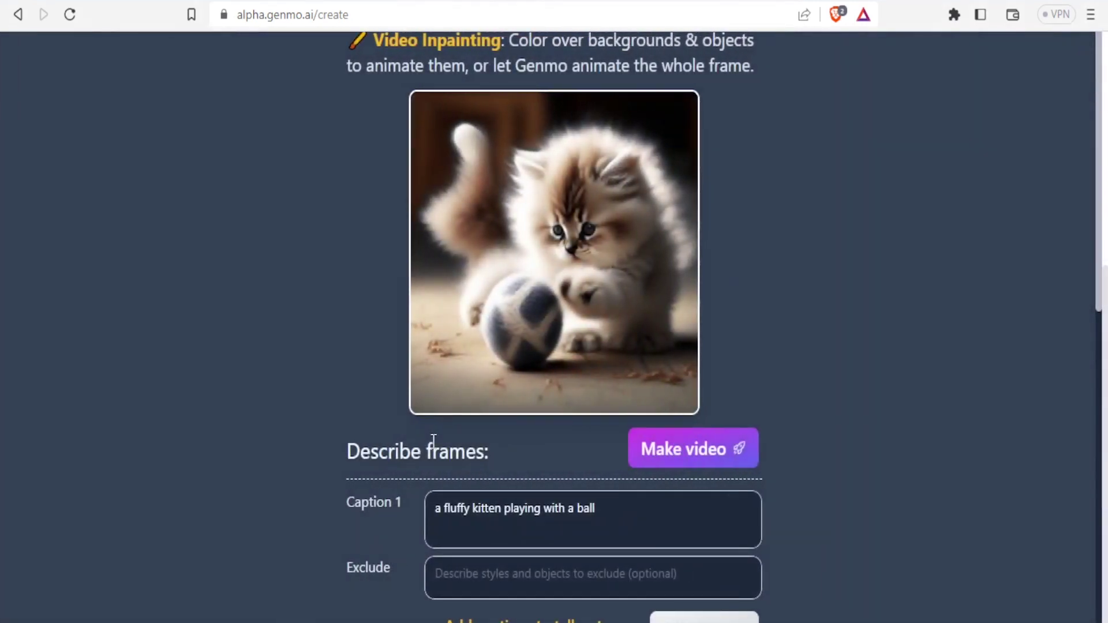
scroll(840, 285, up, 5)
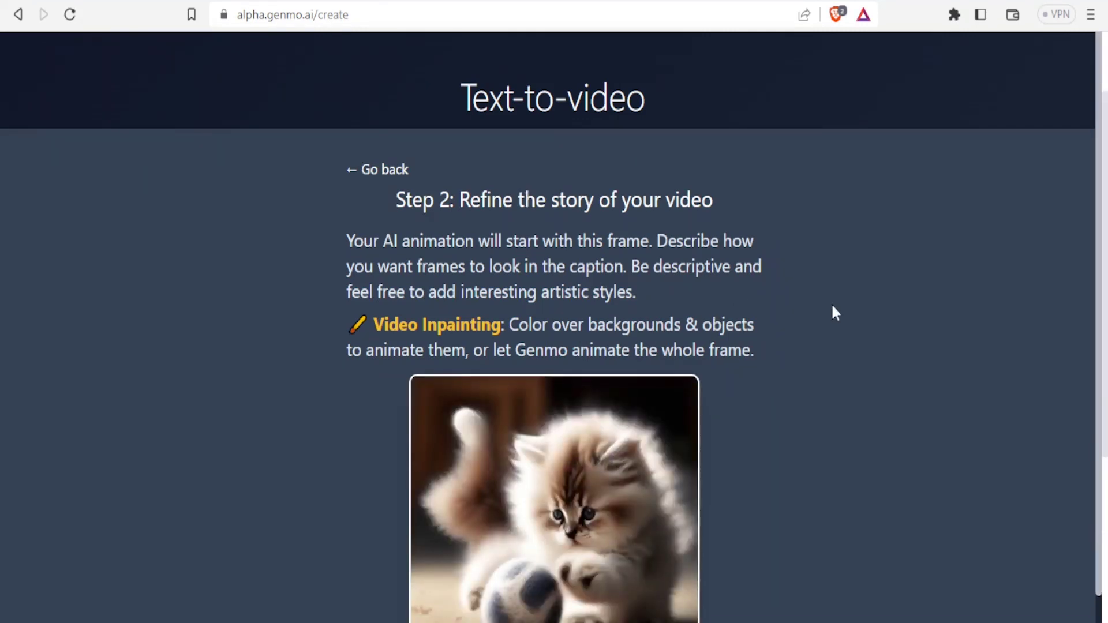
scroll(833, 306, down, 2)
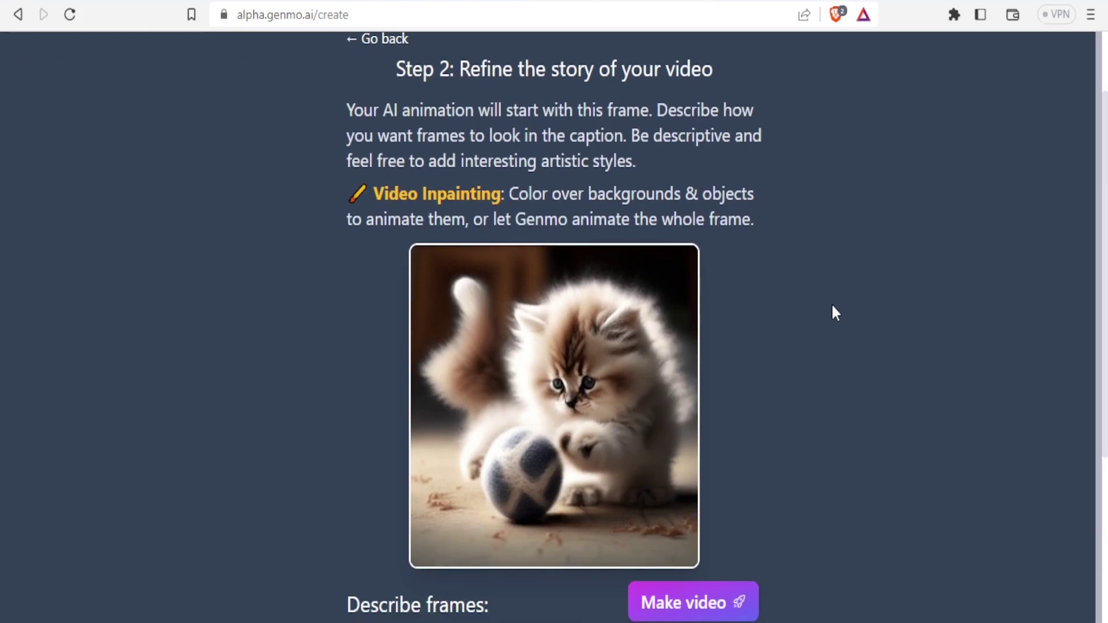
scroll(832, 307, down, 3)
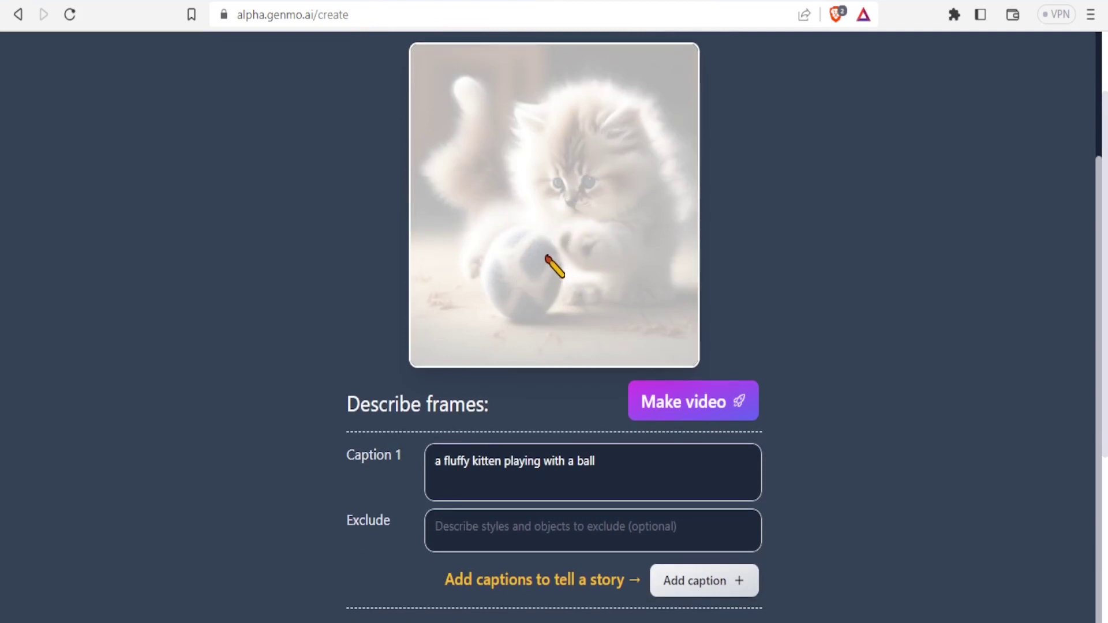
Mask the ball, then with a smaller brush extend the mask over the kitten's head
mouse_move(539, 244)
mouse_down()
mouse_move(515, 261)
mouse_move(523, 293)
mouse_move(541, 264)
mouse_move(520, 267)
mouse_move(535, 292)
mouse_move(523, 251)
mouse_move(497, 268)
mouse_move(495, 300)
mouse_move(515, 314)
mouse_move(543, 308)
mouse_move(551, 268)
mouse_move(437, 181)
mouse_move(467, 148)
mouse_move(472, 97)
mouse_move(468, 140)
mouse_move(590, 115)
mouse_move(650, 142)
mouse_move(672, 211)
mouse_move(667, 273)
mouse_move(685, 272)
mouse_move(638, 189)
mouse_move(581, 136)
mouse_move(602, 135)
mouse_move(621, 166)
mouse_move(627, 283)
mouse_move(601, 293)
mouse_move(657, 296)
mouse_move(635, 276)
mouse_move(638, 259)
mouse_move(650, 263)
mouse_move(632, 139)
mouse_up()
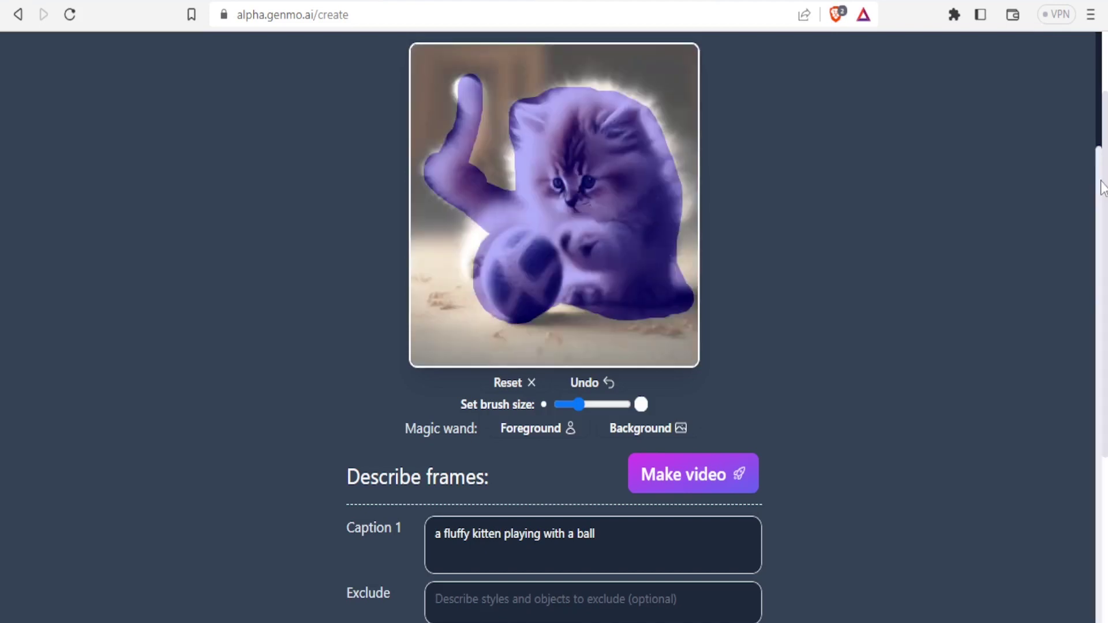
drag(1102, 183, 1100, 202)
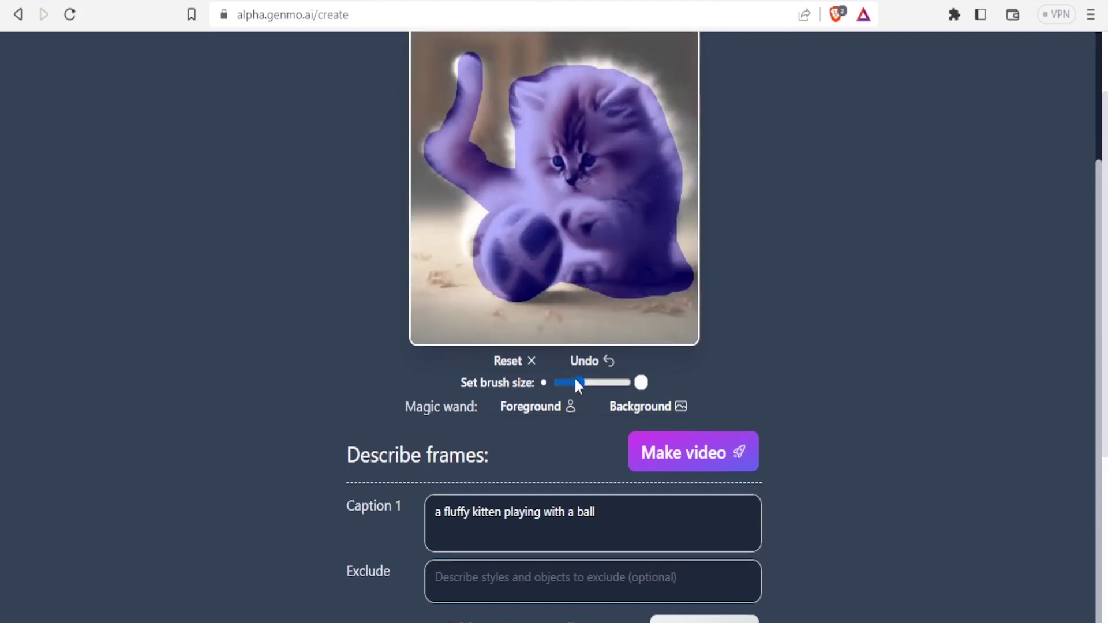
drag(575, 381, 571, 382)
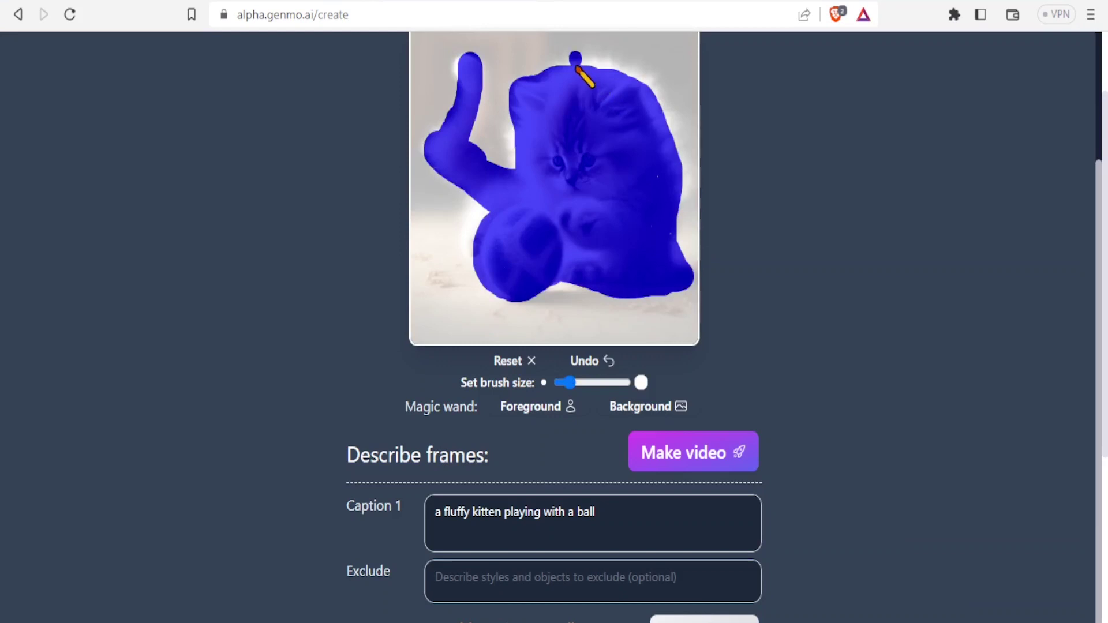
mouse_move(576, 66)
mouse_down()
mouse_move(586, 56)
mouse_move(617, 63)
mouse_move(584, 67)
mouse_move(608, 74)
mouse_up()
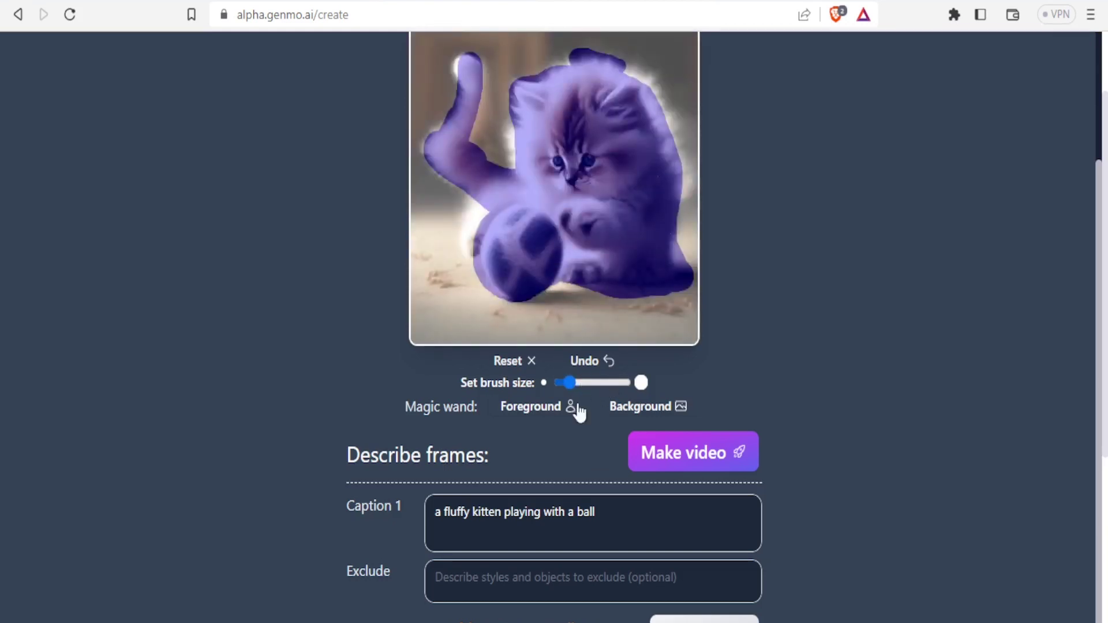
scroll(580, 408, down, 2)
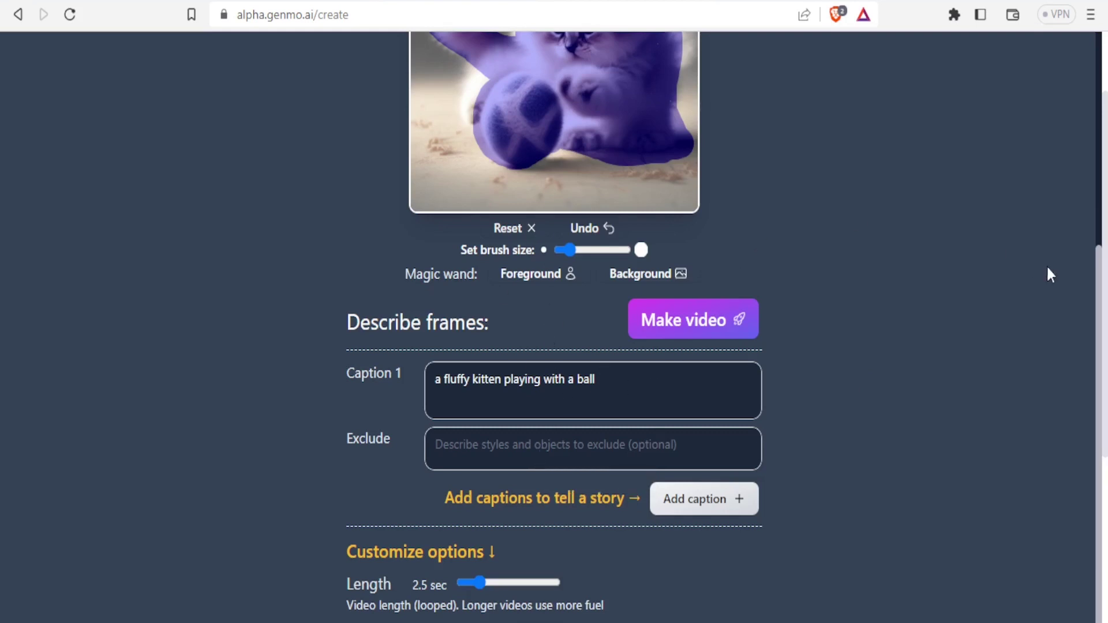
Set Length to 3.0 sec and Exploration to 32, keeping Smoothness at 50
scroll(1095, 279, down, 1)
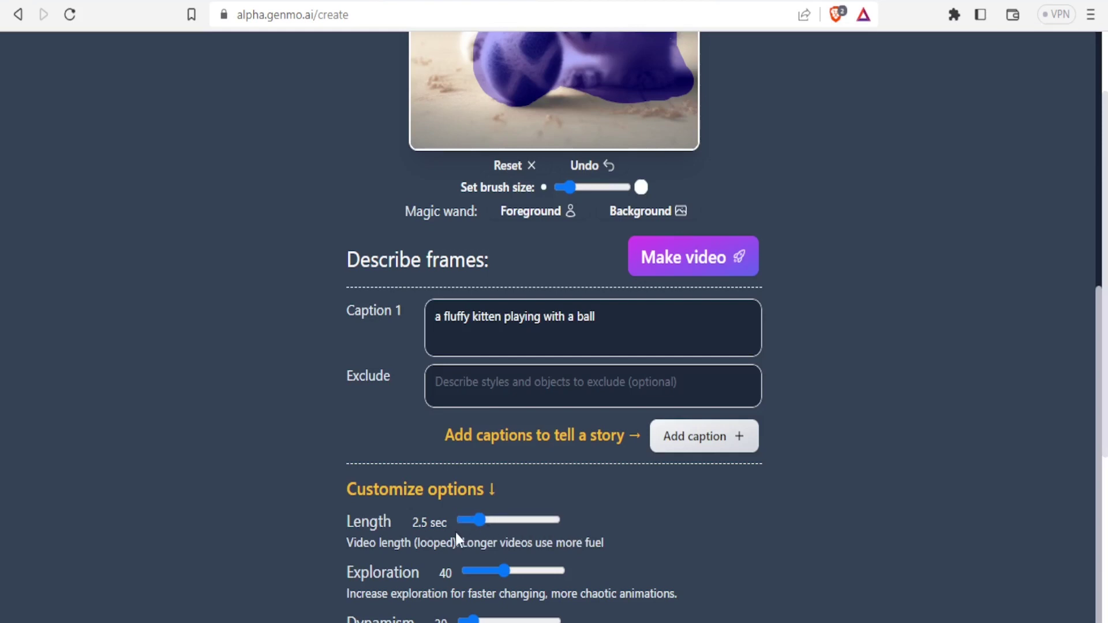
mouse_move(486, 521)
mouse_down()
mouse_move(500, 520)
mouse_move(485, 520)
mouse_up()
drag(485, 518, 487, 518)
drag(505, 573, 497, 576)
scroll(496, 573, down, 3)
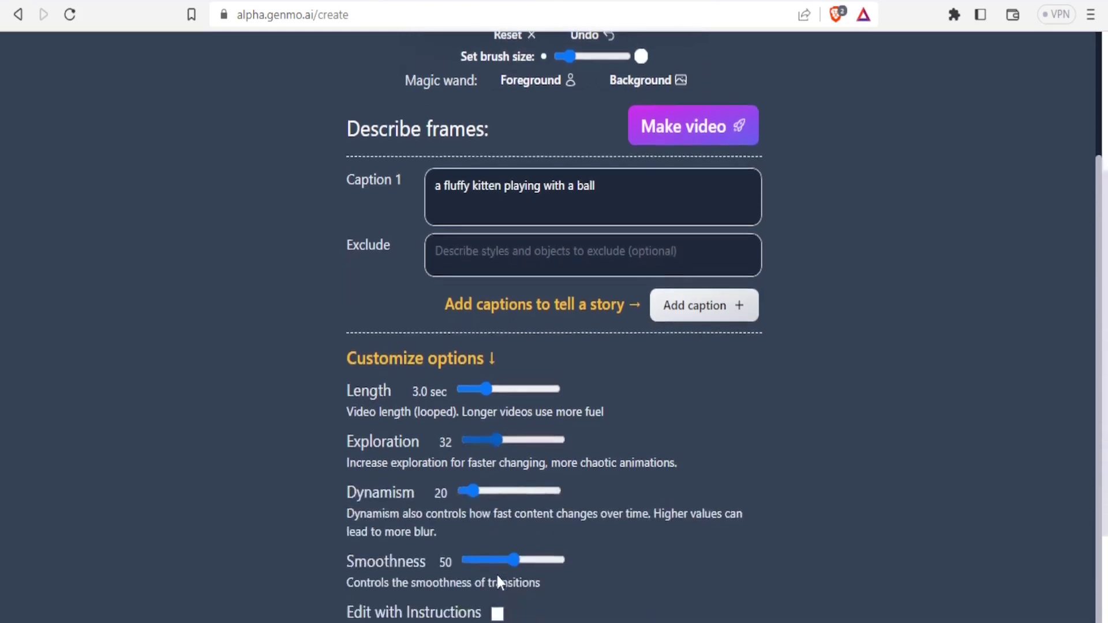
scroll(497, 576, down, 3)
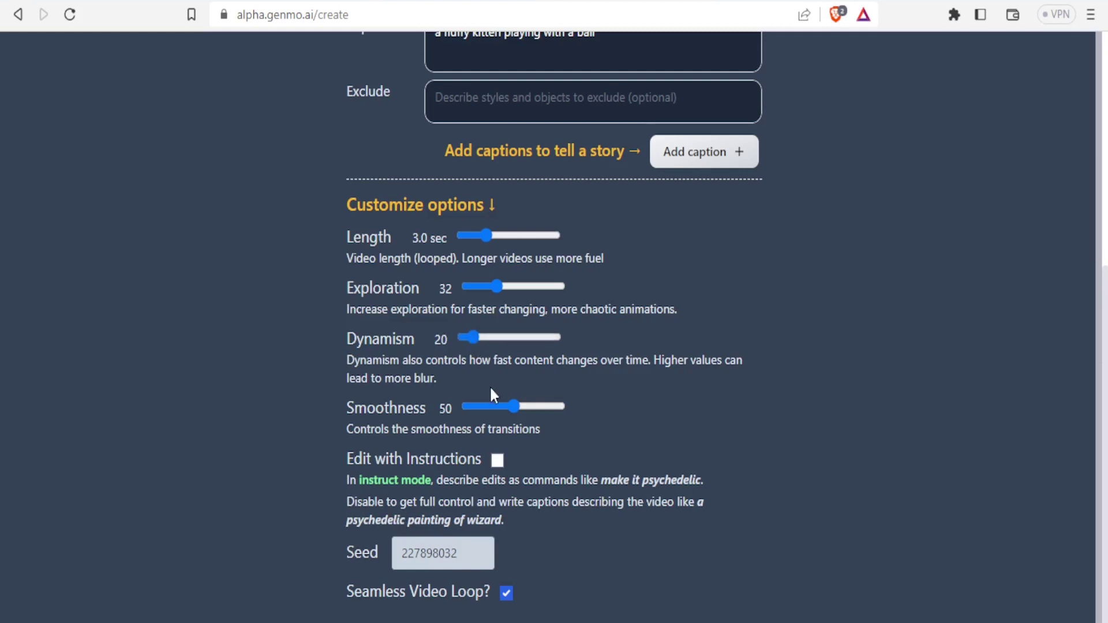
mouse_move(518, 407)
mouse_down()
mouse_move(532, 406)
mouse_move(514, 410)
mouse_up()
drag(1101, 423, 1101, 182)
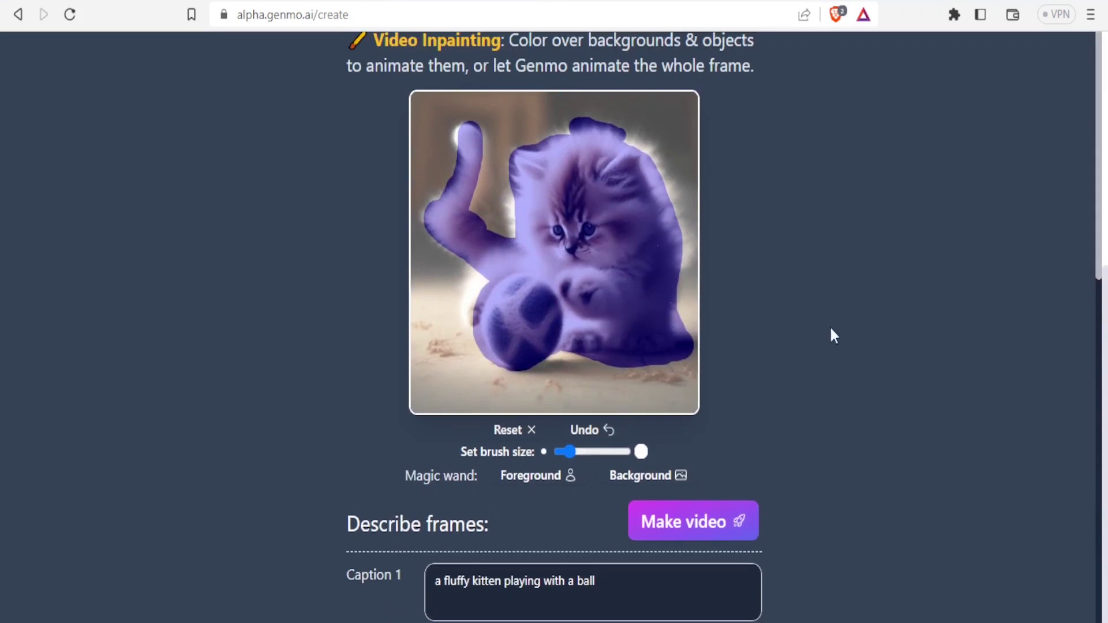
Make the video from the masked kitten frame and find its pending card in the feed
click(693, 526)
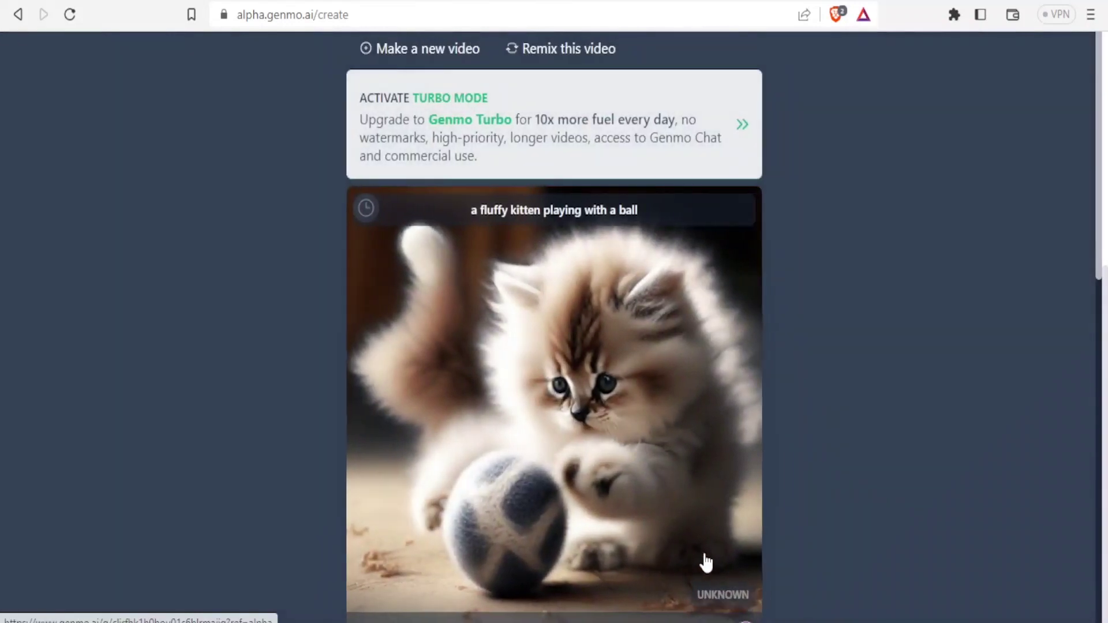
scroll(705, 562, down, 2)
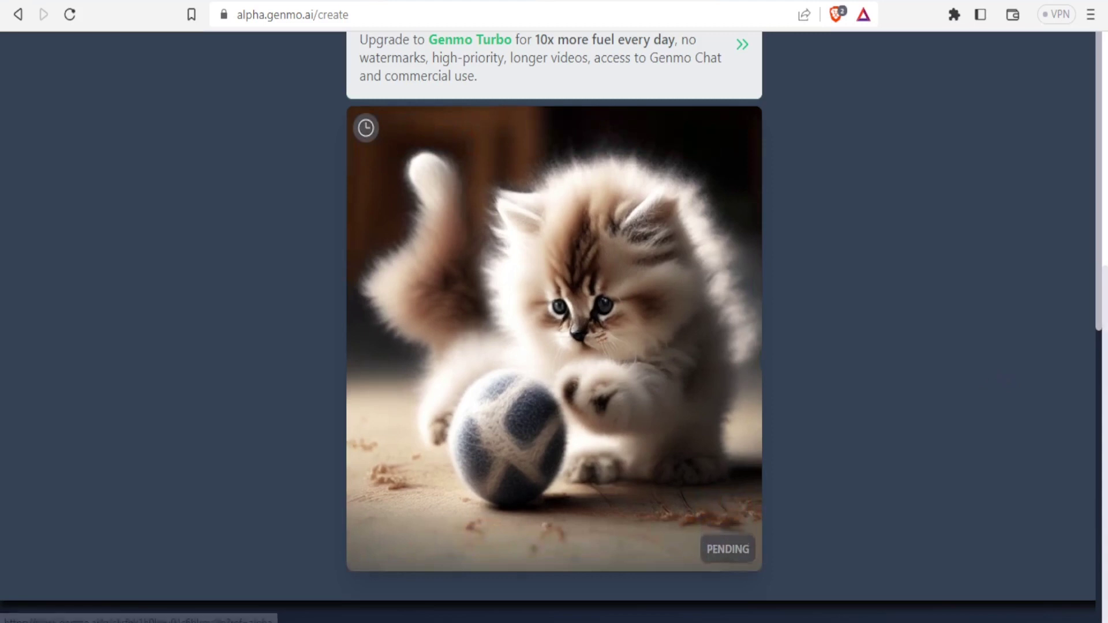
Open the Turbo Mode page comparing Free with the $10/month plan, then return to creating
scroll(1101, 272, up, 2)
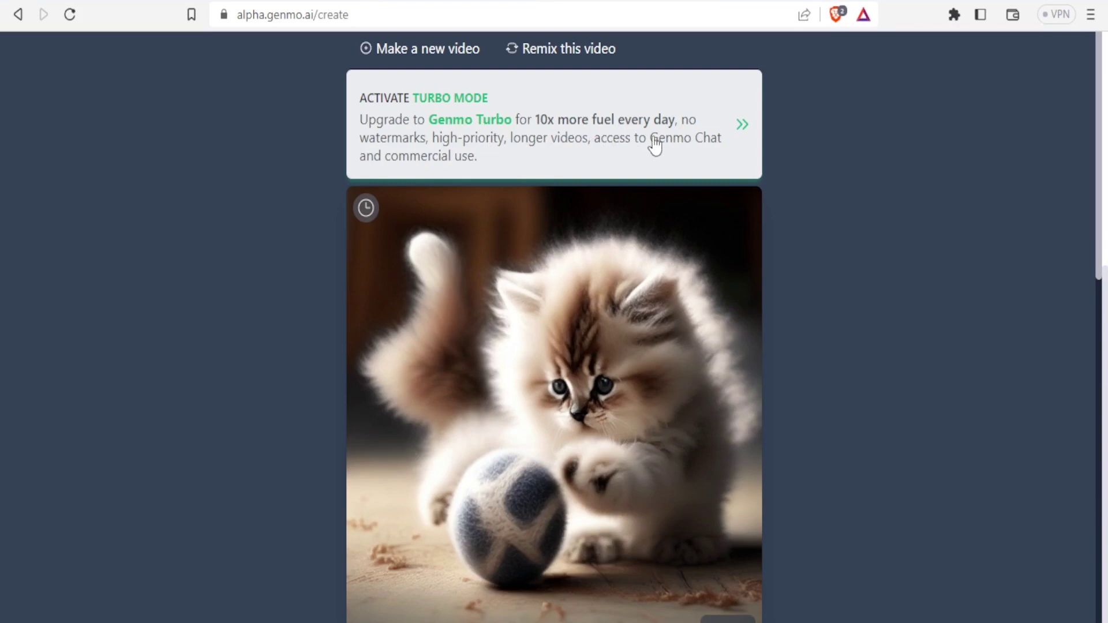
click(743, 126)
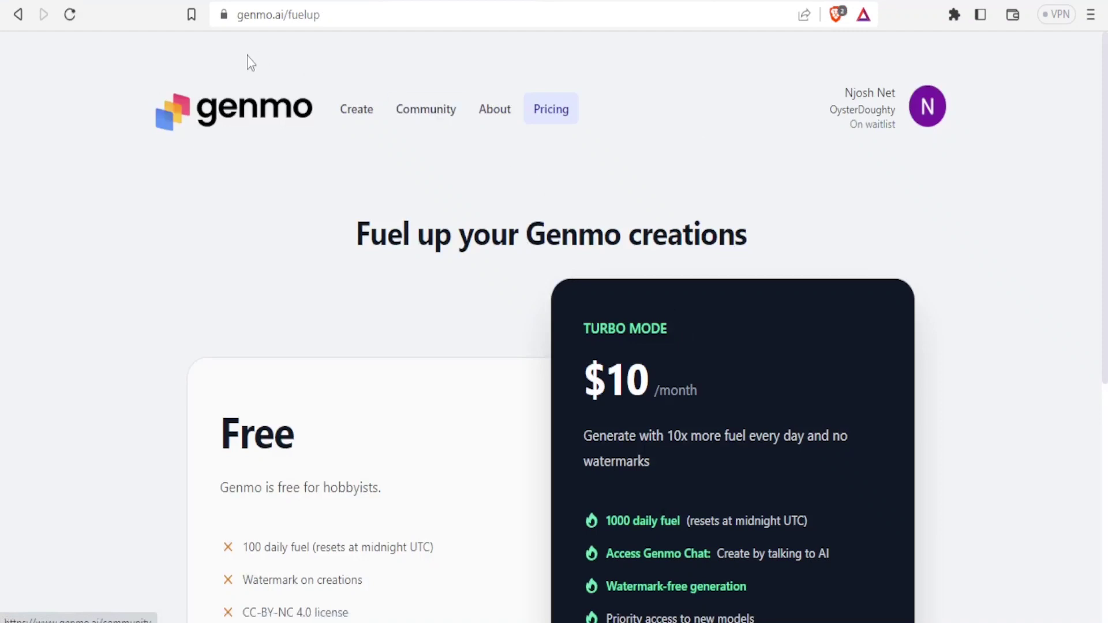
click(19, 21)
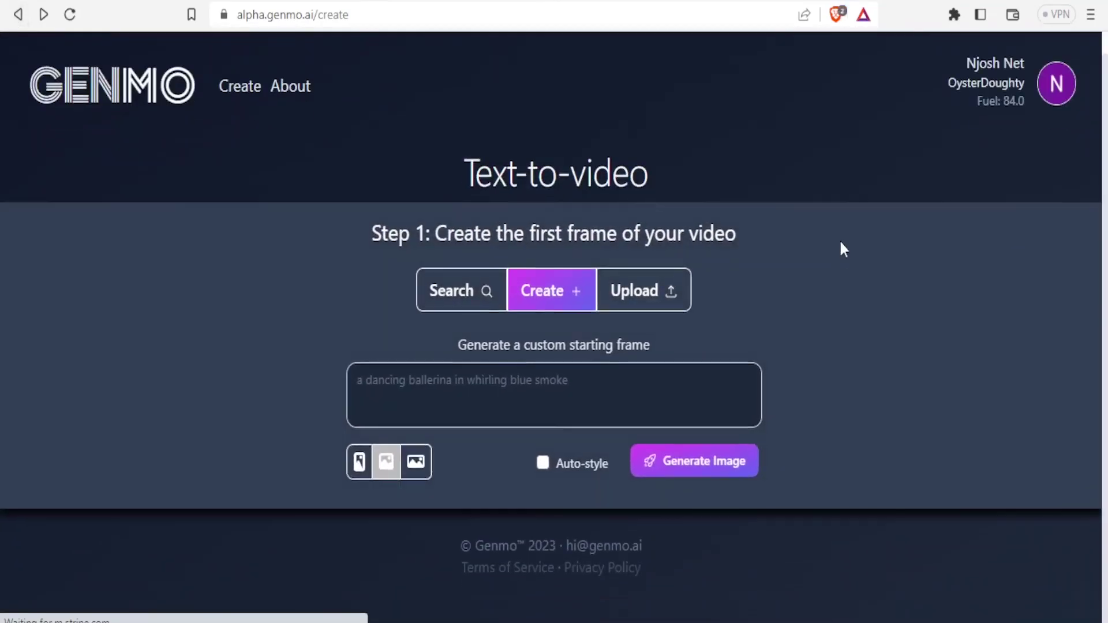
Back on the Text-to-video page, scroll to the top and put the cursor in the first-frame prompt box
click(1057, 87)
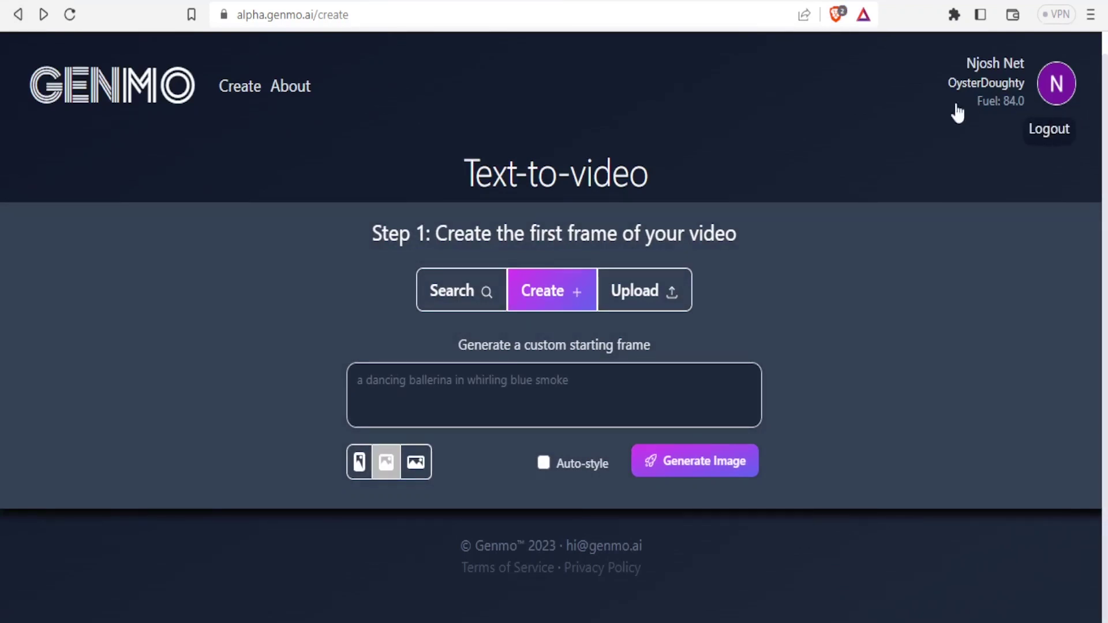
click(960, 137)
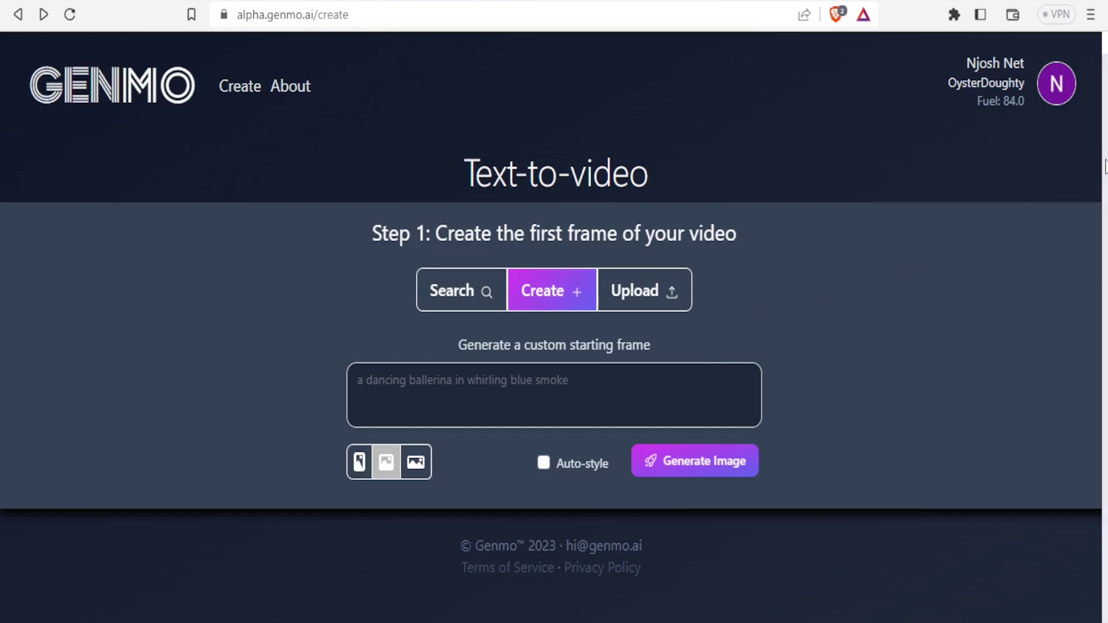
scroll(989, 388, up, 1)
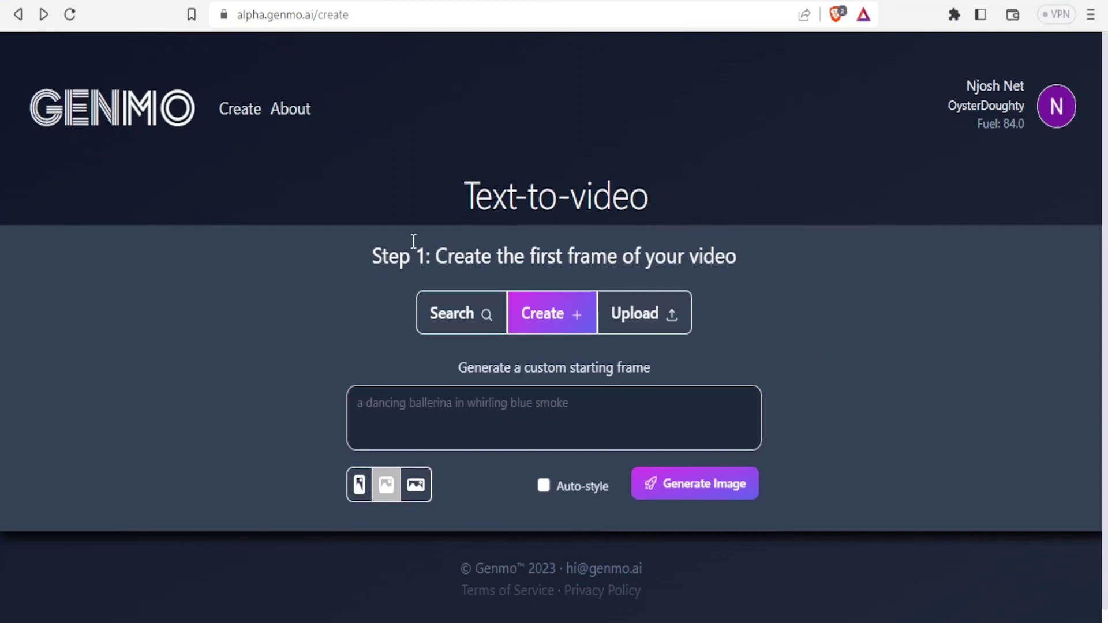
click(518, 437)
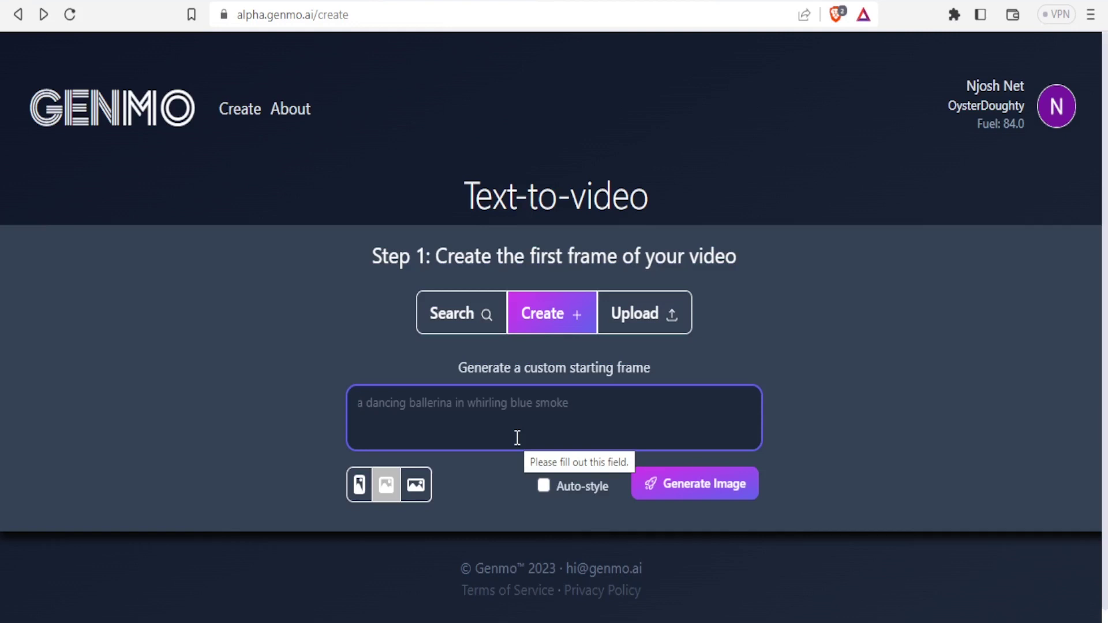
Paste 'a flower growing' as the prompt, generate the starting image, and accept it as the first frame
text(a flower growing)
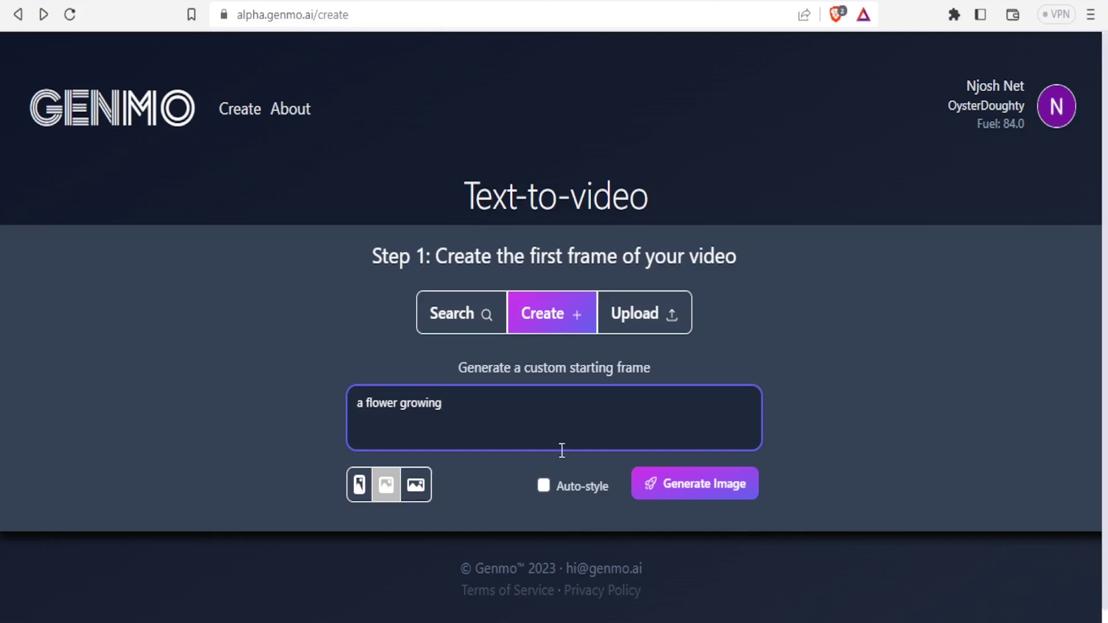
click(689, 489)
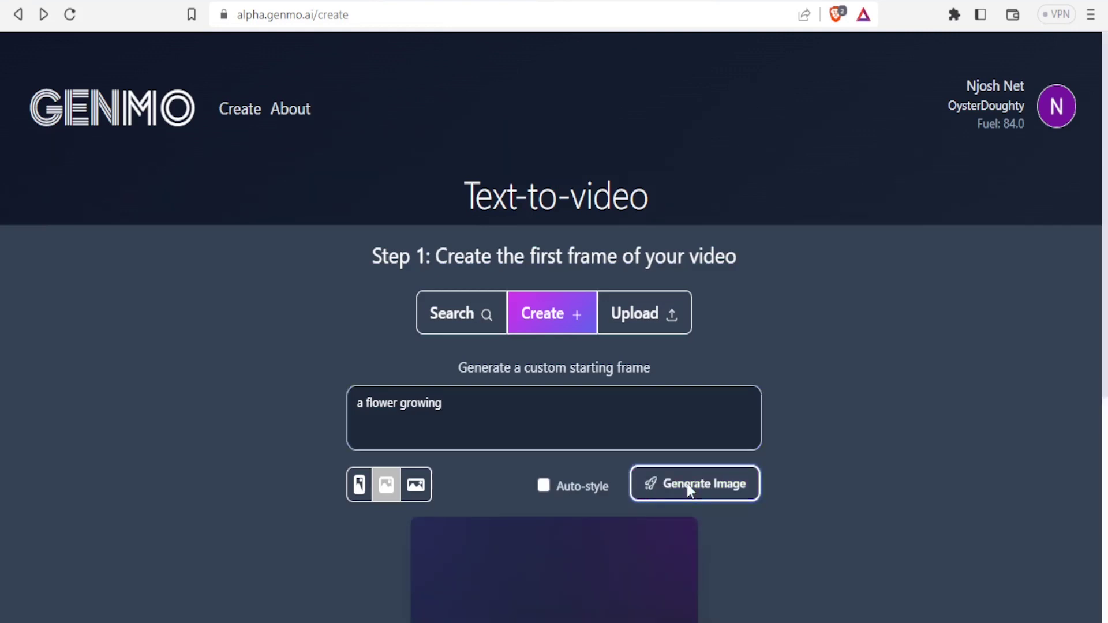
scroll(614, 428, down, 5)
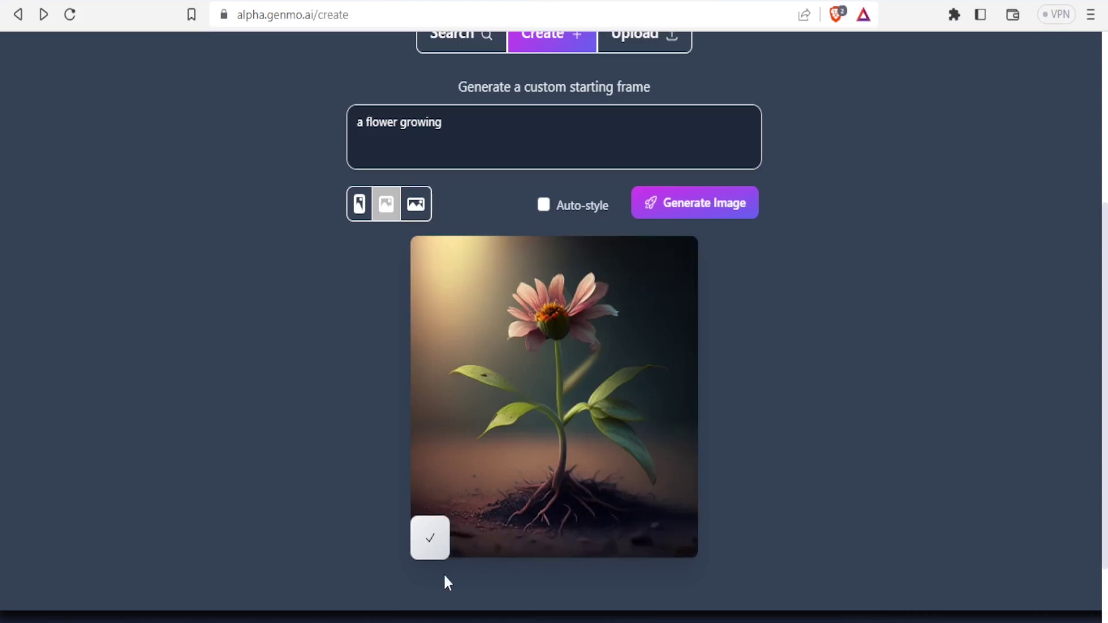
click(433, 543)
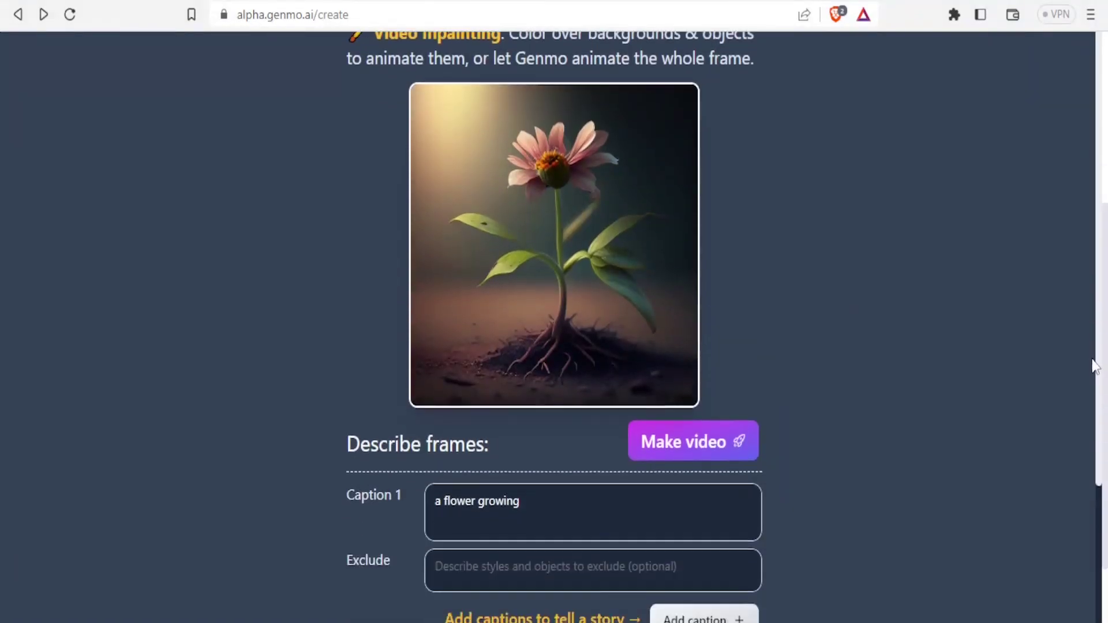
Add a second caption, paint over the flower head to animate it, and submit the video
drag(1093, 426, 1063, 560)
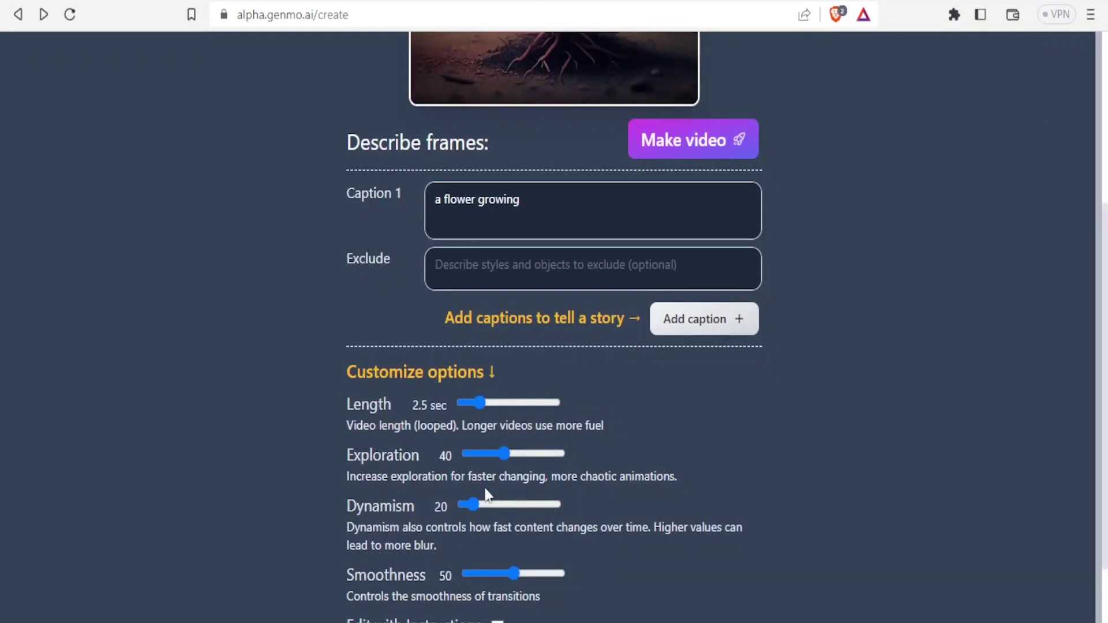
click(715, 332)
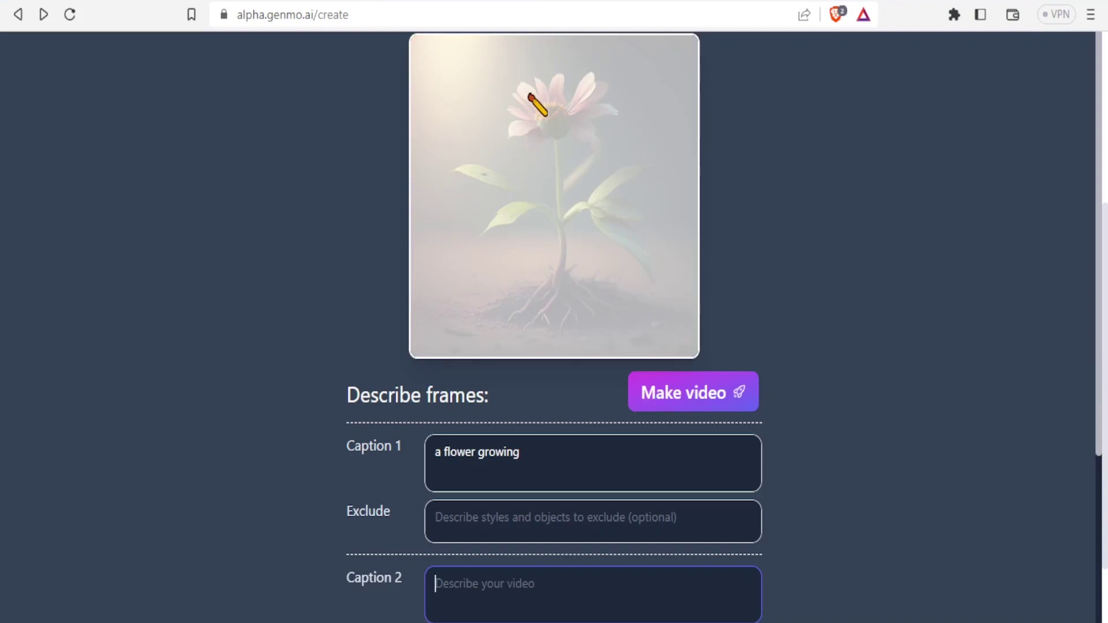
mouse_move(524, 81)
mouse_down()
mouse_move(559, 124)
mouse_move(589, 101)
mouse_move(588, 133)
mouse_move(537, 125)
mouse_move(531, 115)
mouse_move(565, 107)
mouse_up()
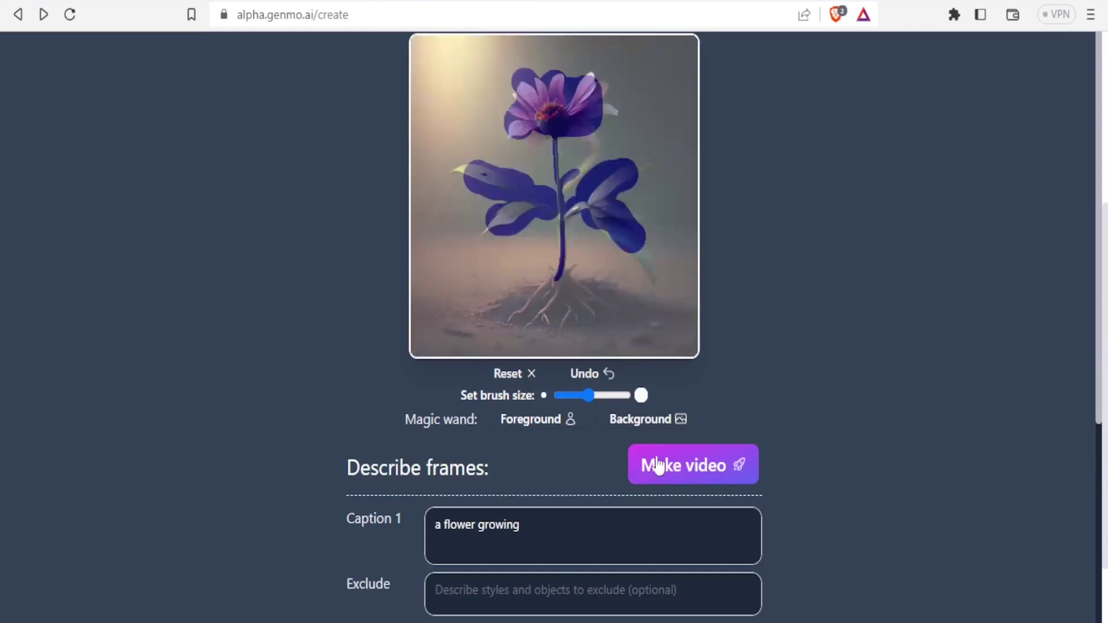
click(669, 477)
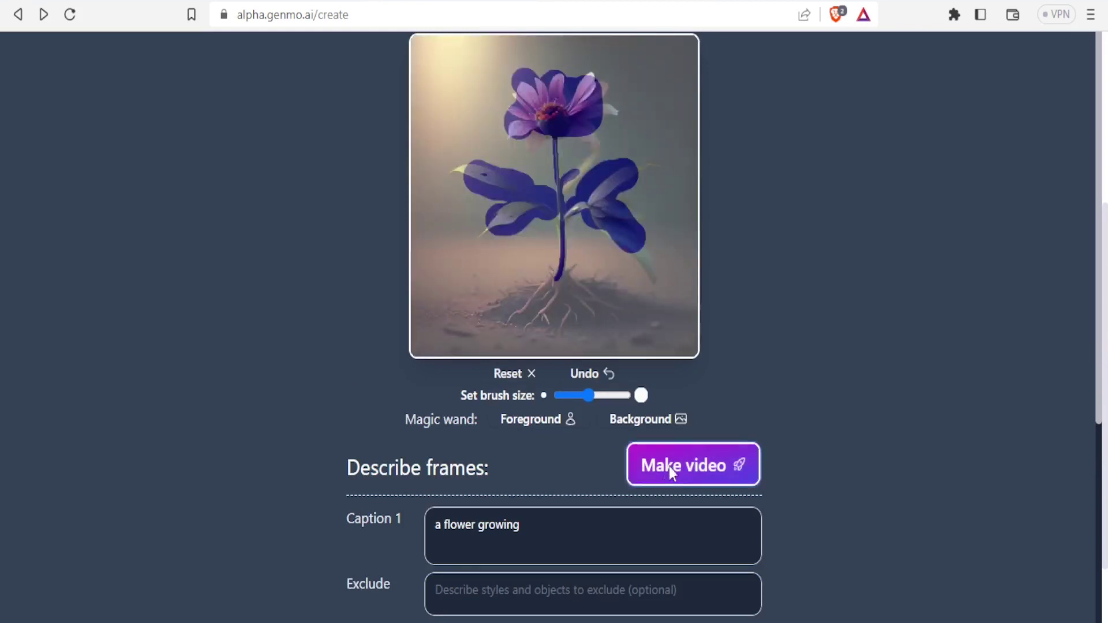
click(669, 466)
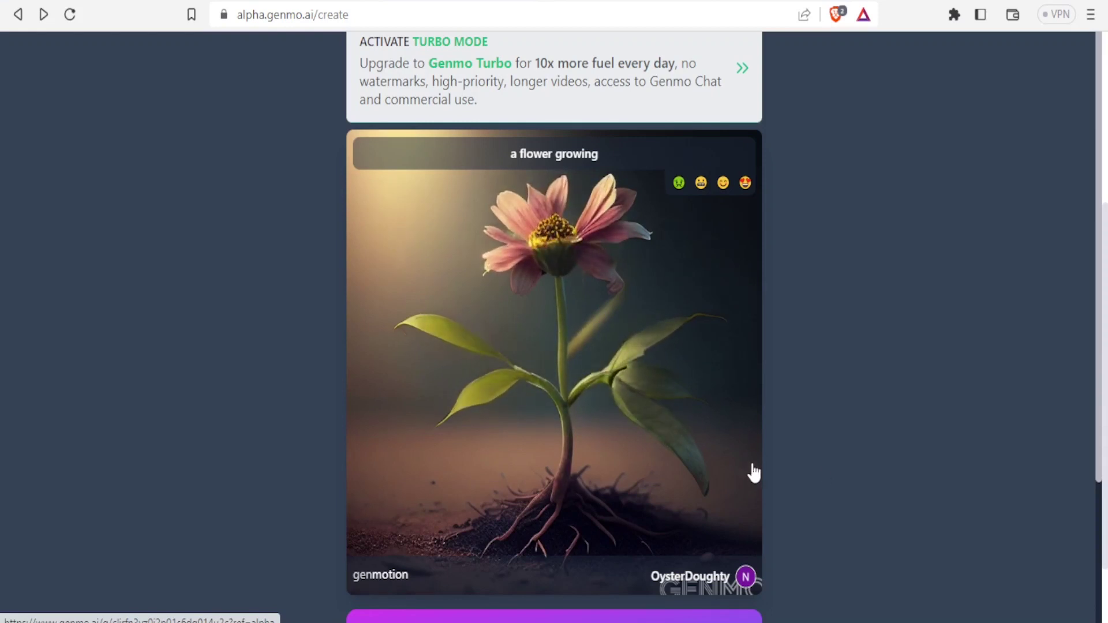
Locate Flower.mp4 from Recent Downloads, play it in VLC, then close the player
drag(1103, 416, 1092, 492)
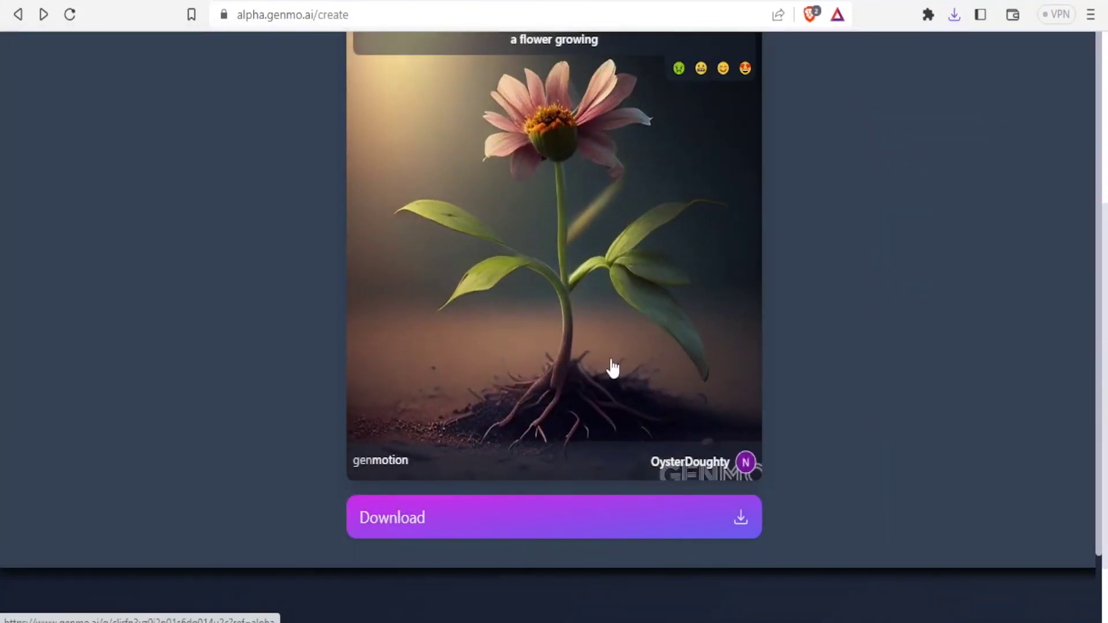
click(956, 15)
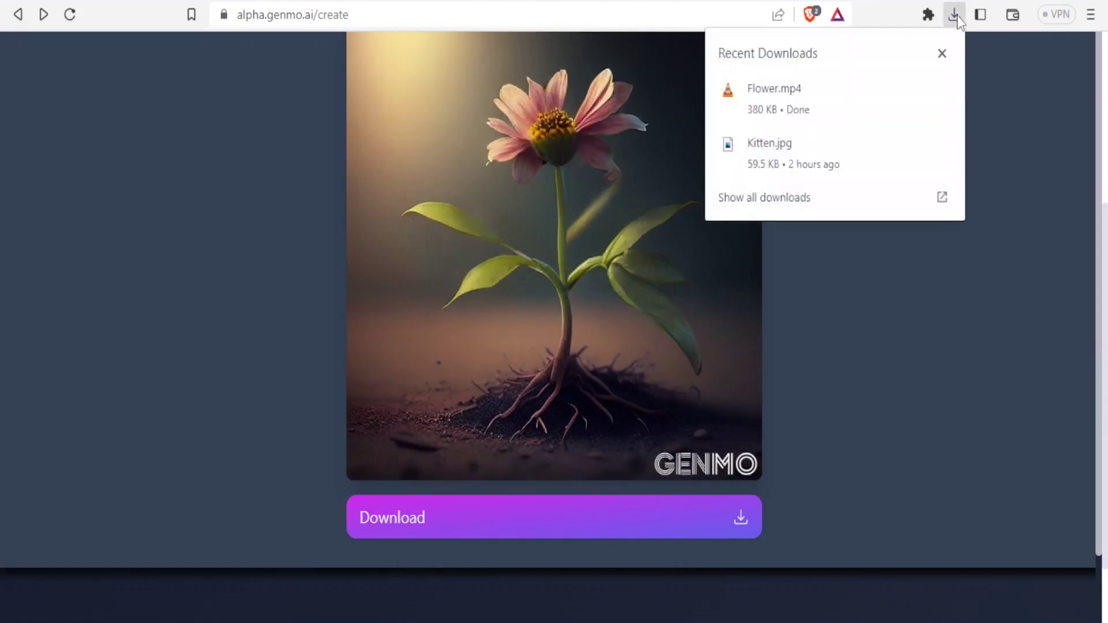
click(918, 92)
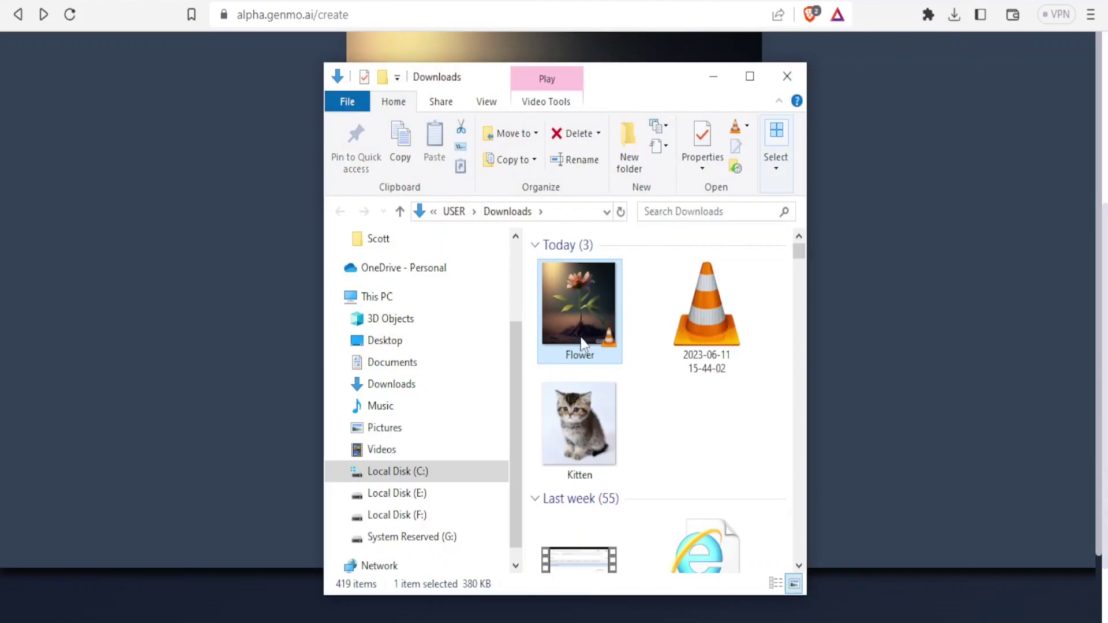
double_click(582, 341)
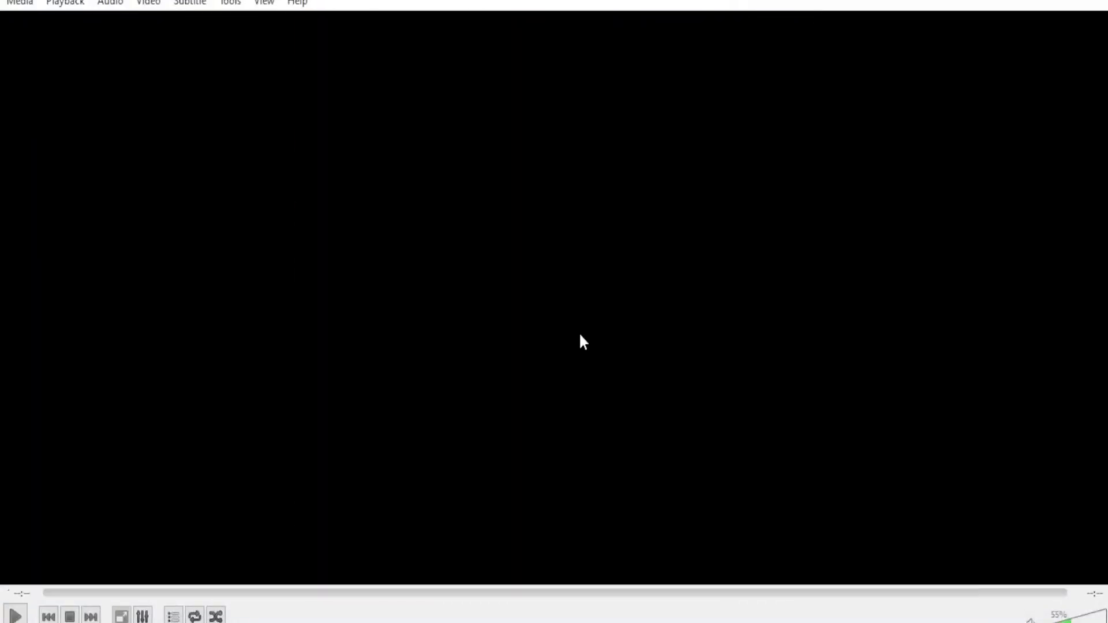
click(1088, 9)
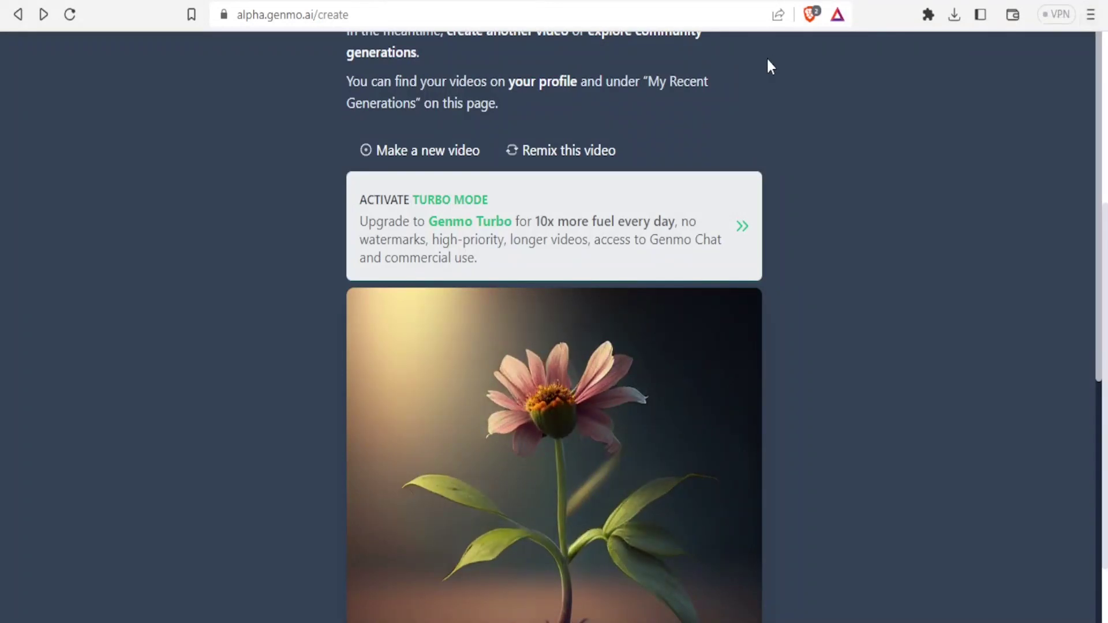
Start a new video and choose to upload an image as its first frame
mouse_move(549, 302)
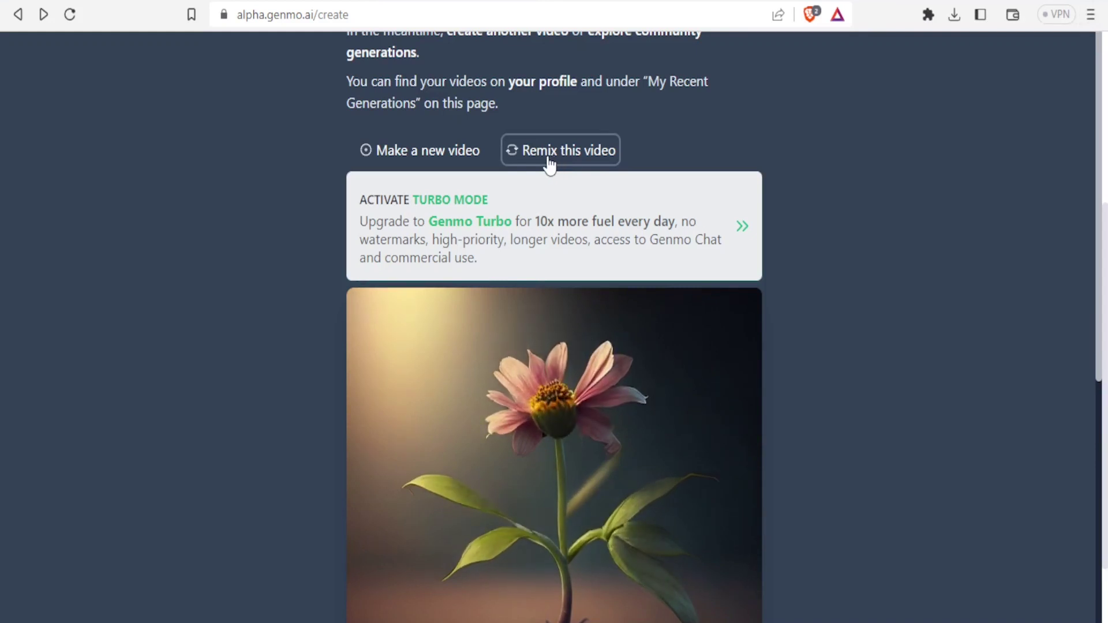
click(454, 166)
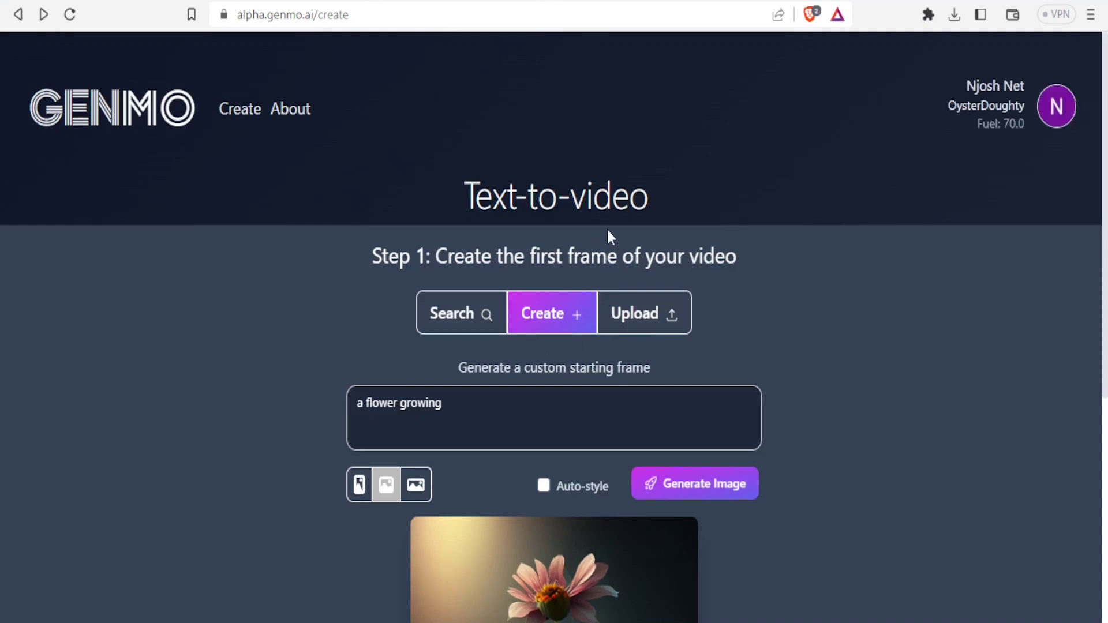
click(640, 319)
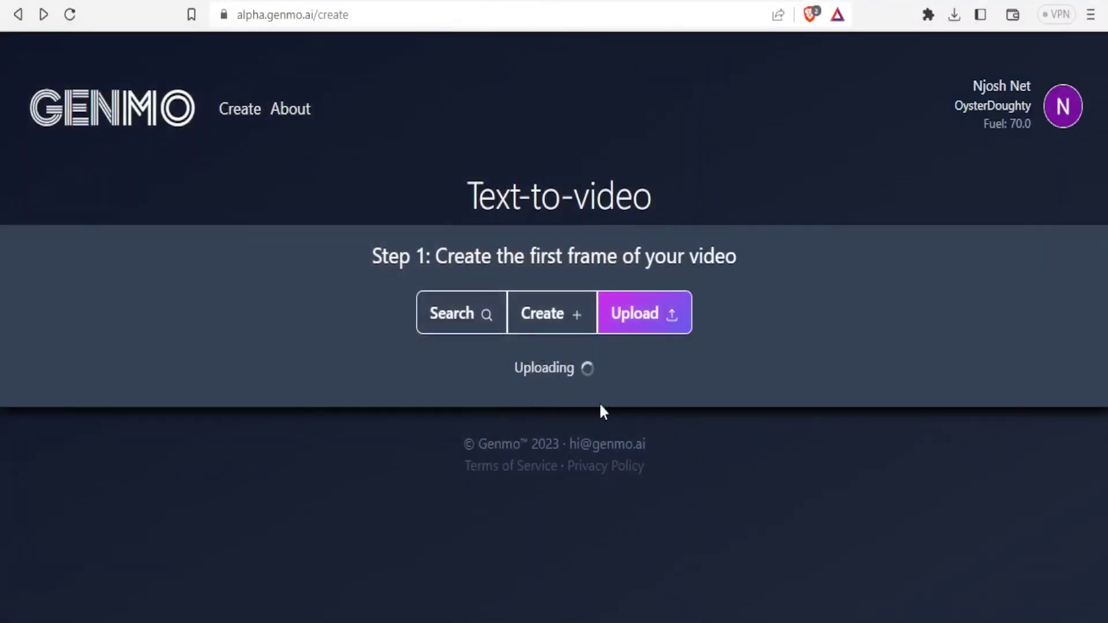
Scroll down to the uploaded Kitten photo shown as the starting frame
scroll(1095, 430, down, 4)
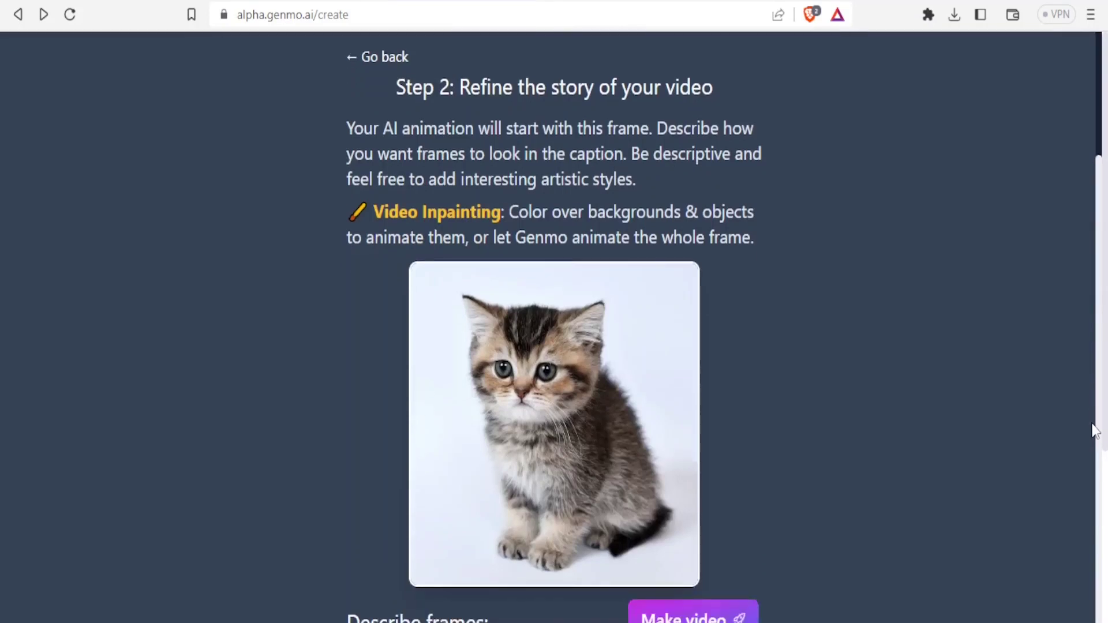
Scroll past the kitten preview and generate a video from the kitten photo
drag(1095, 430, 1096, 481)
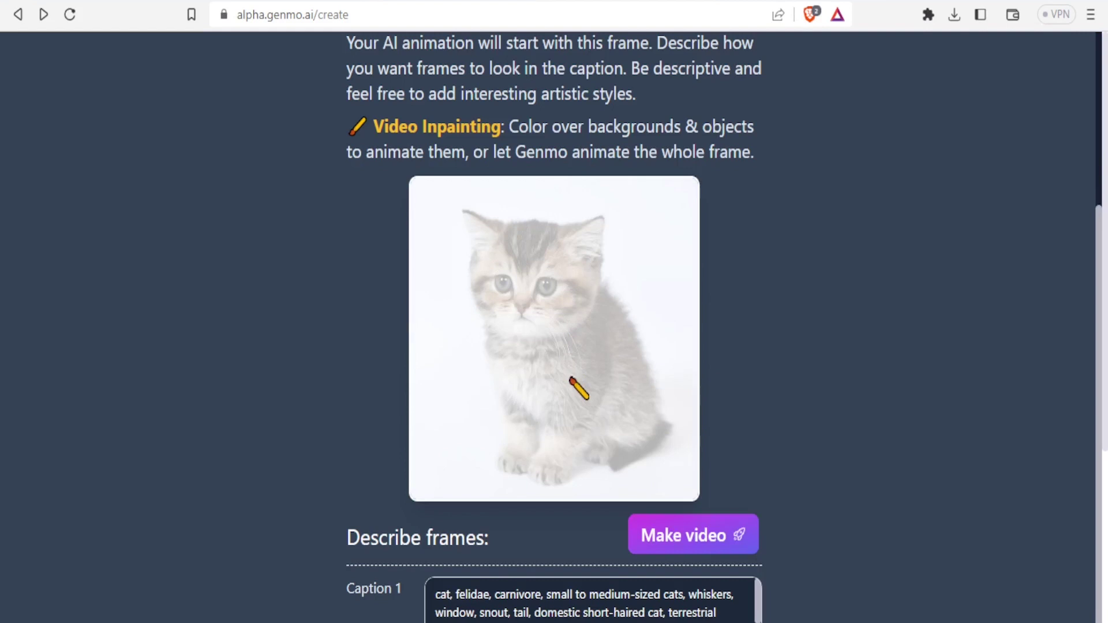
scroll(832, 278, down, 2)
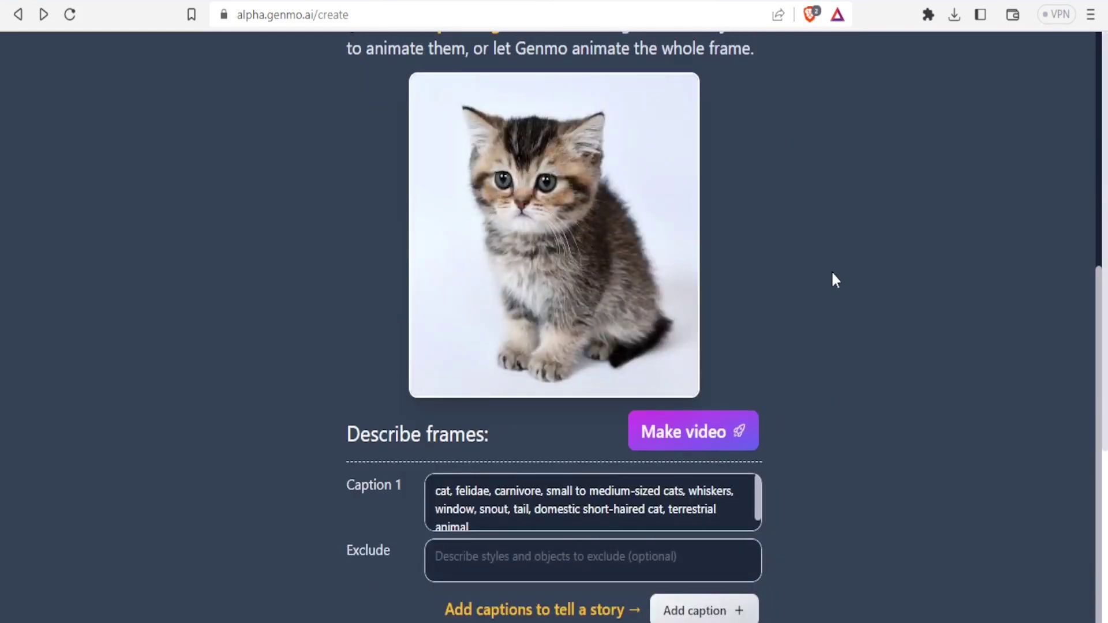
click(700, 433)
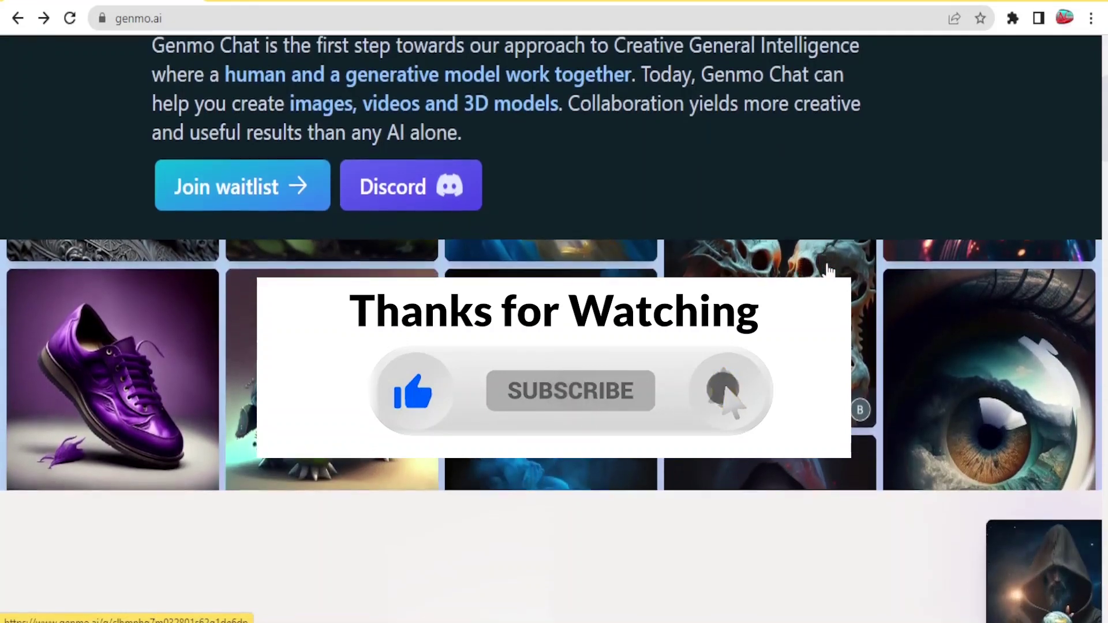
Scroll the genmo.ai homepage down to the gallery and 'Introducing Genmo' section
scroll(827, 264, down, 4)
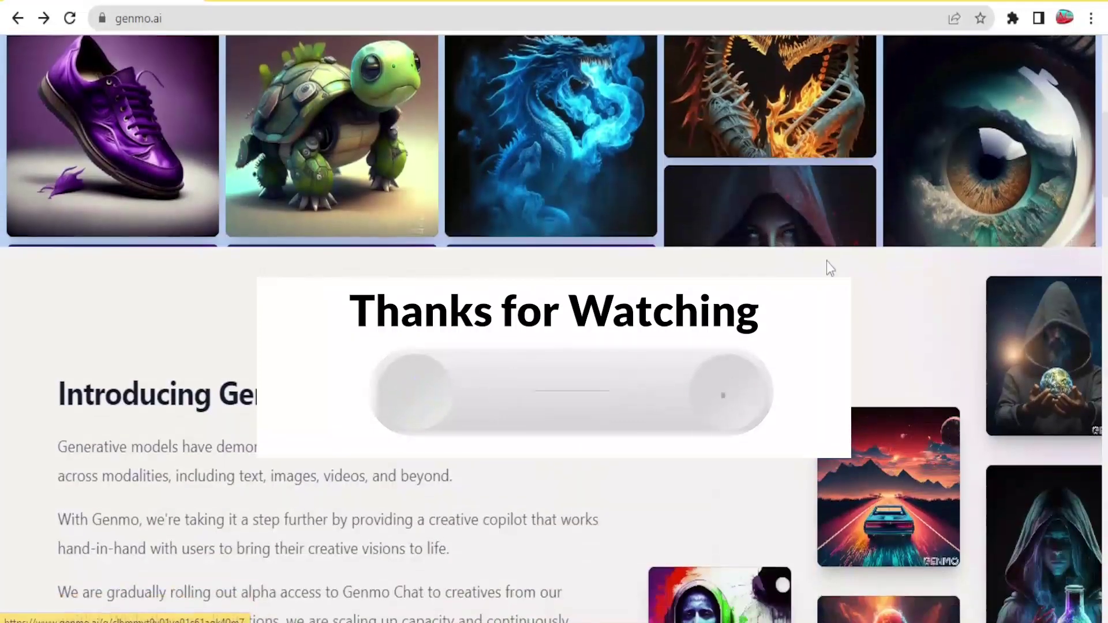